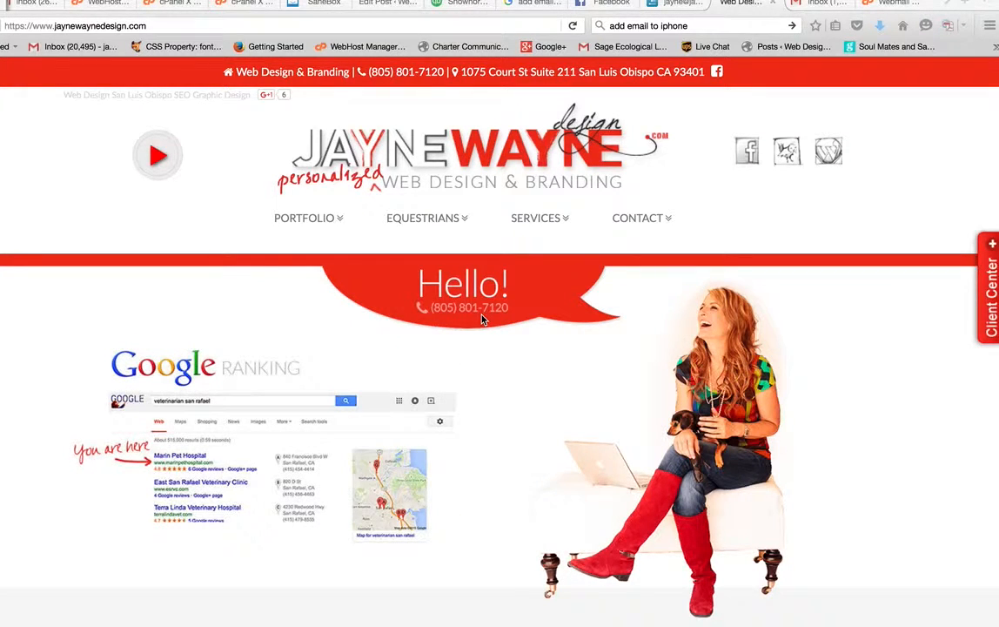
Step: Open the Client Center page and scroll down to its update, tutorial and payment links
left_click(991, 292)
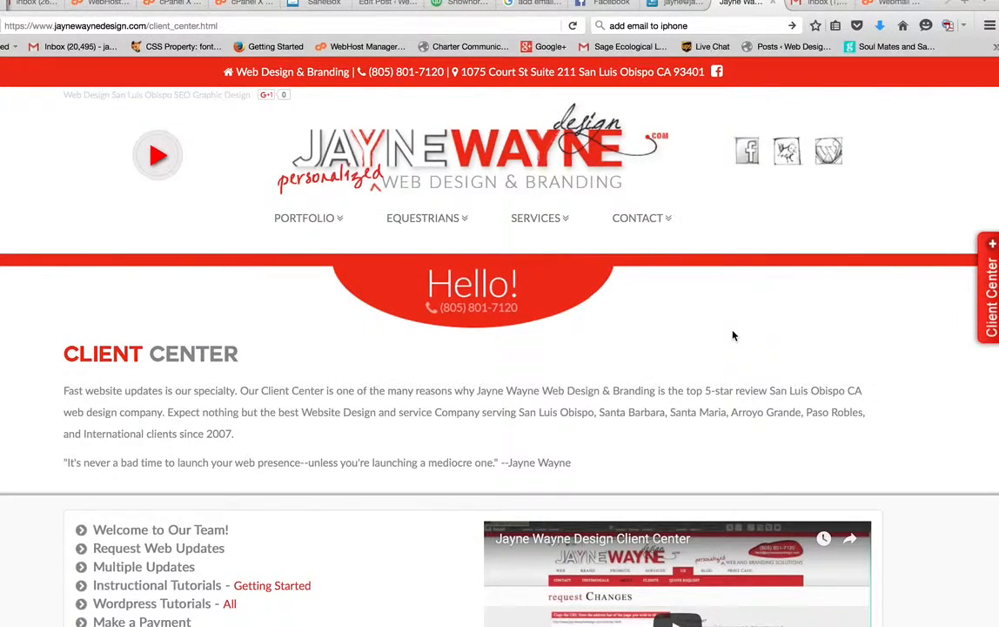
scroll(732, 335, "down", 3)
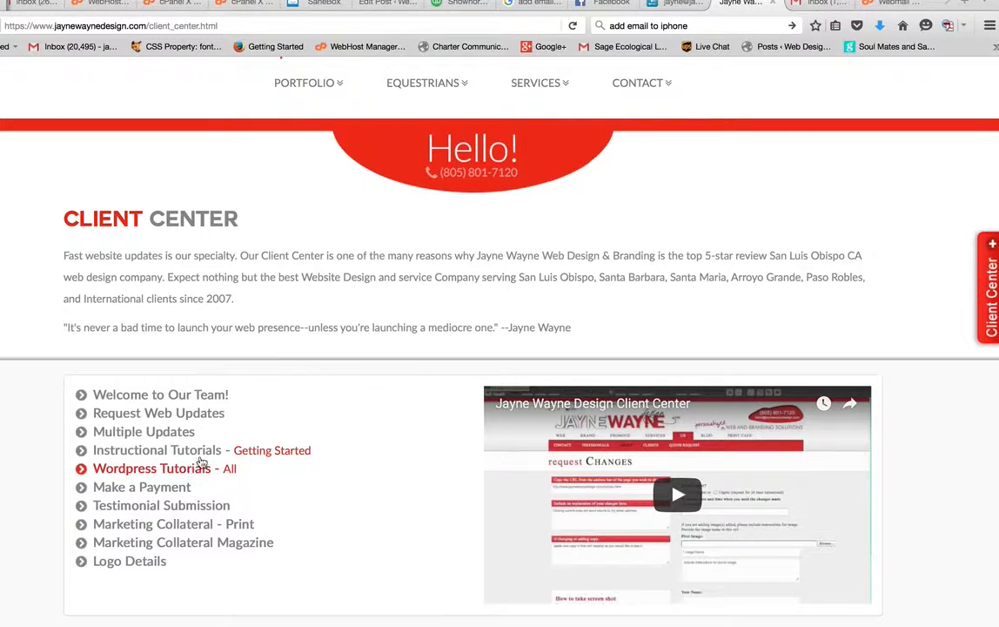
Step: Open 'Instructional Tutorials - Getting Started' and browse the iPhone email, Gmail fetch and Bulk Email tutorials
left_click(199, 453)
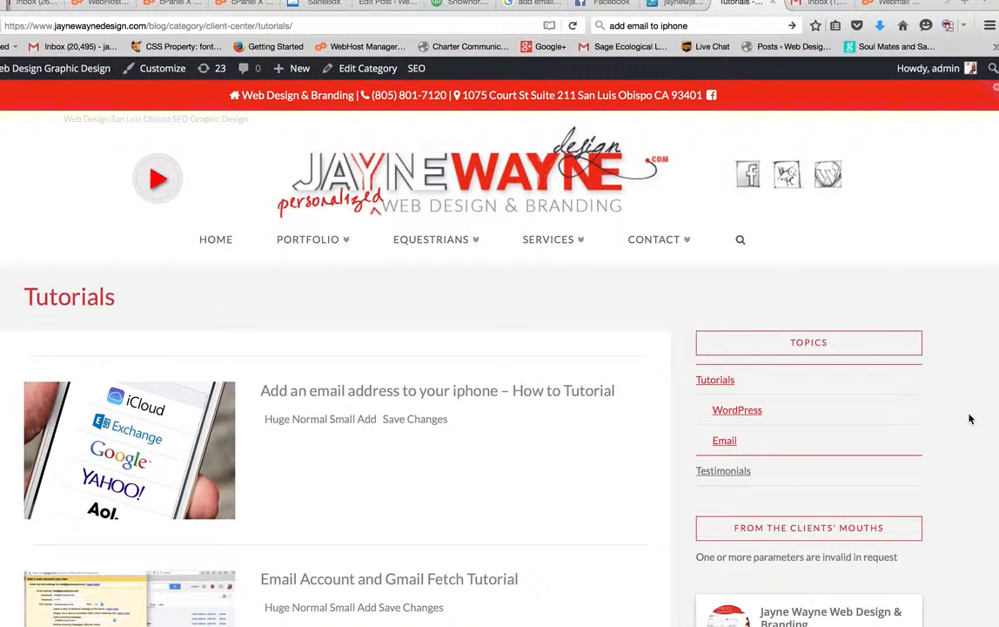
scroll(945, 423, "down", 4)
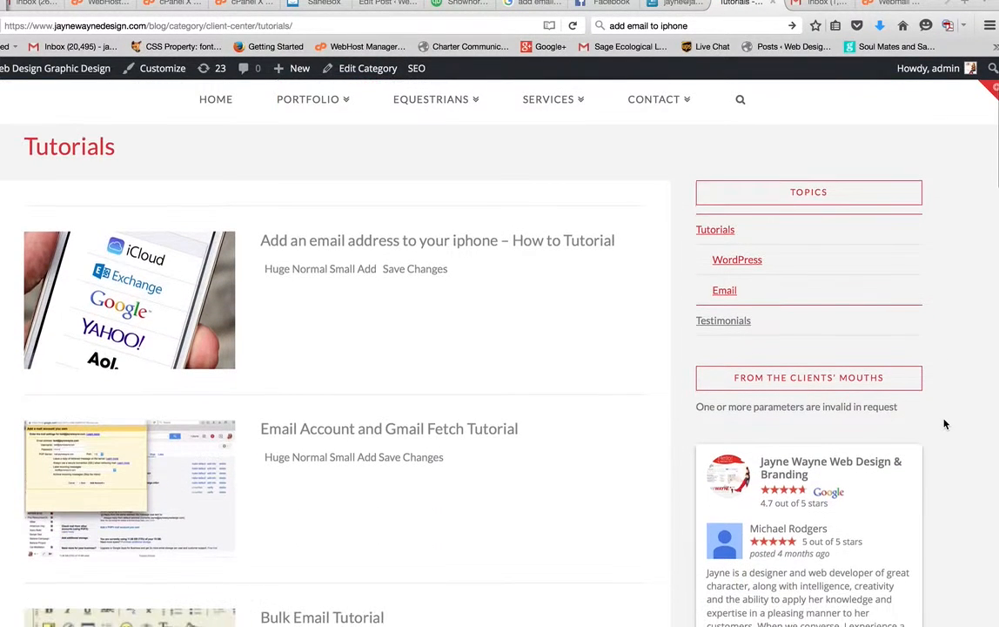
scroll(945, 424, "down", 5)
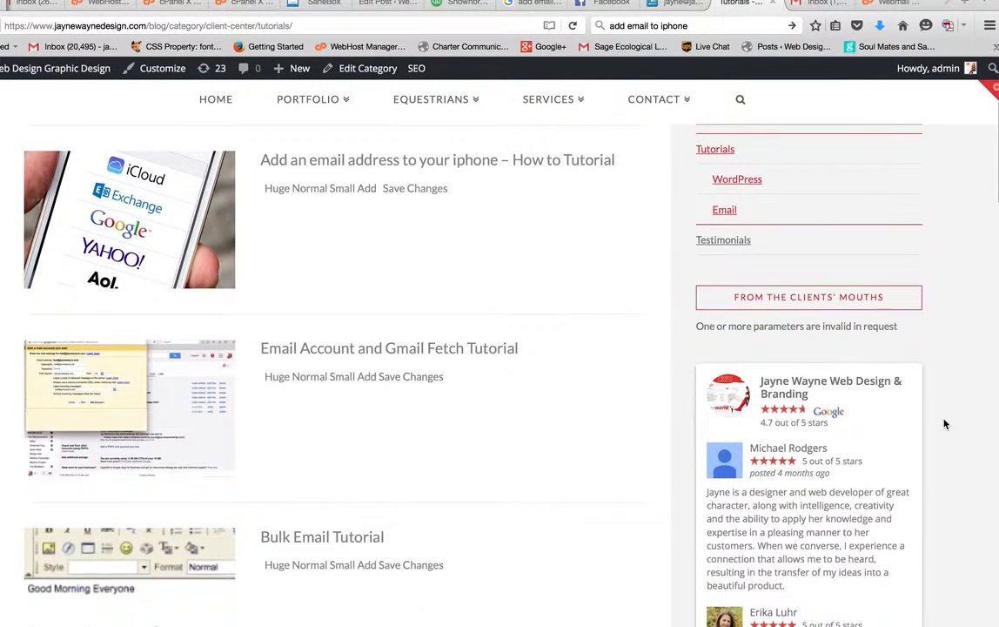
scroll(945, 423, "up", 4)
scroll(945, 424, "down", 2)
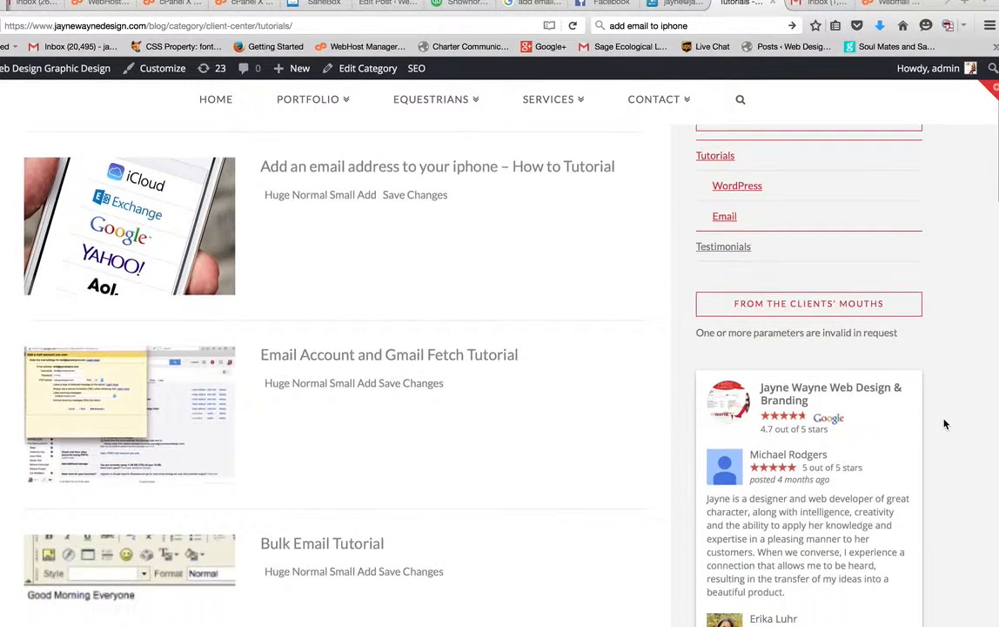
scroll(945, 424, "up", 1)
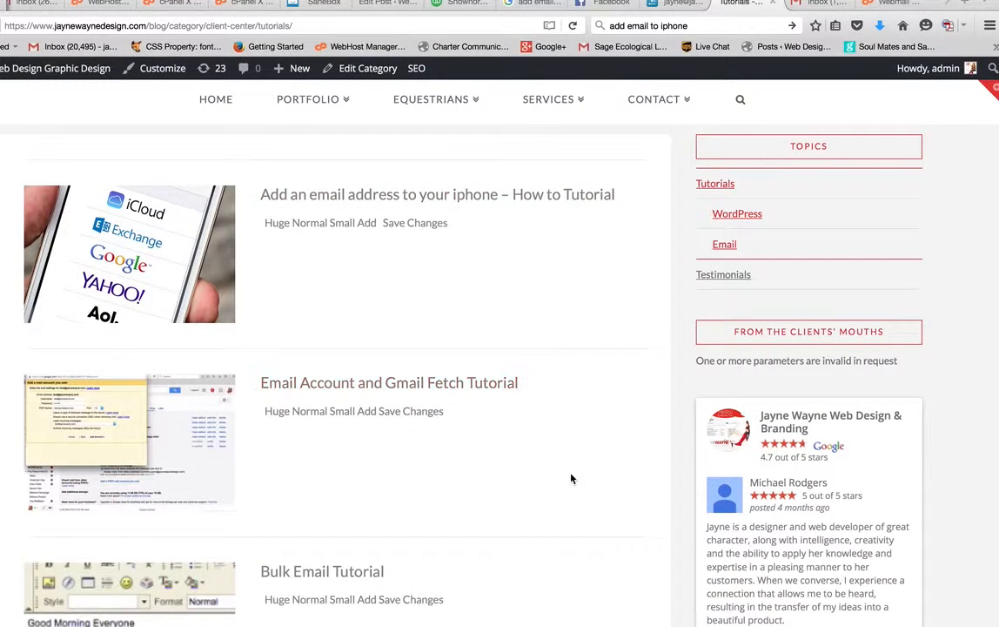
scroll(621, 505, "down", 2)
scroll(622, 505, "up", 7)
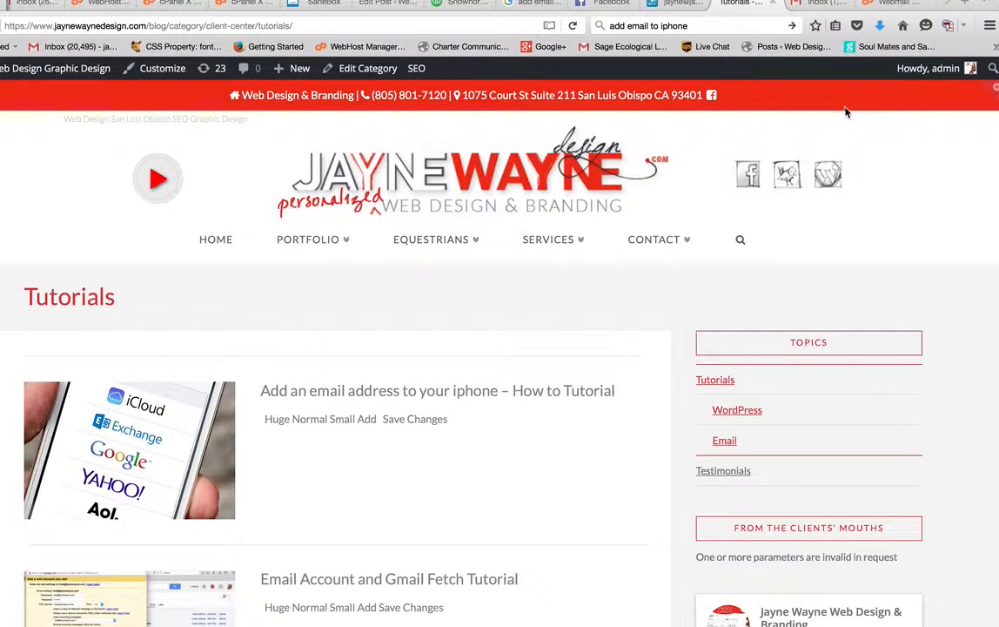
scroll(844, 113, "down", 2)
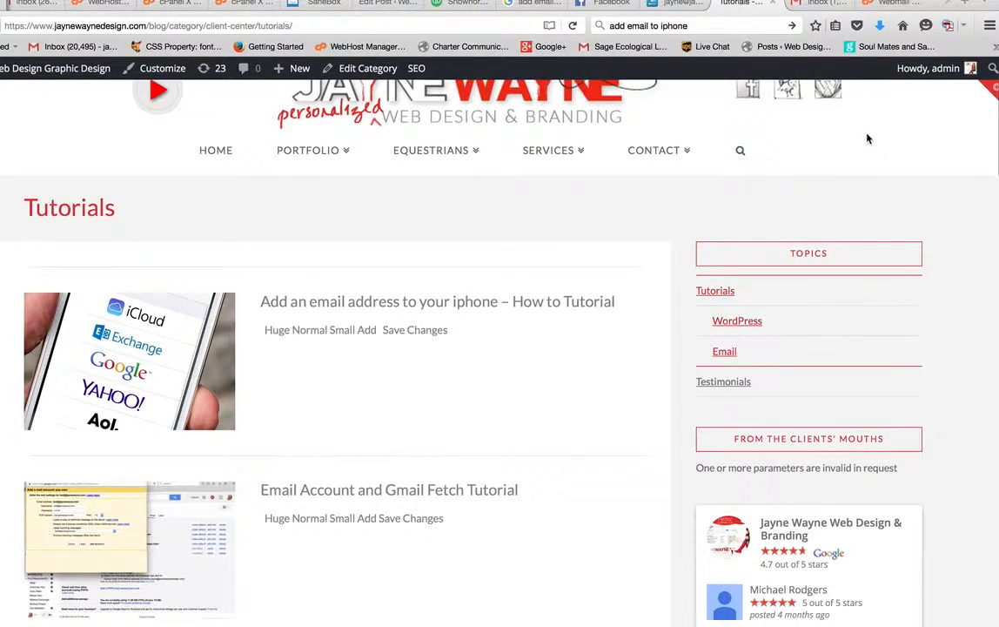
Step: In the Webmail tab, load jaynewayne.com/webmail for a fresh, empty login form
left_click(876, 9)
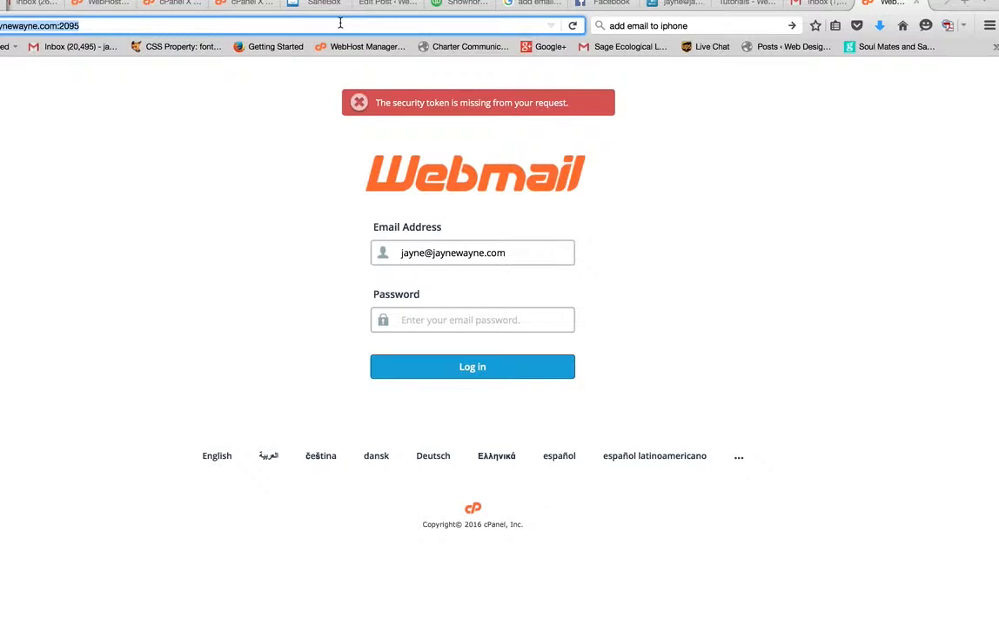
type("jayn")
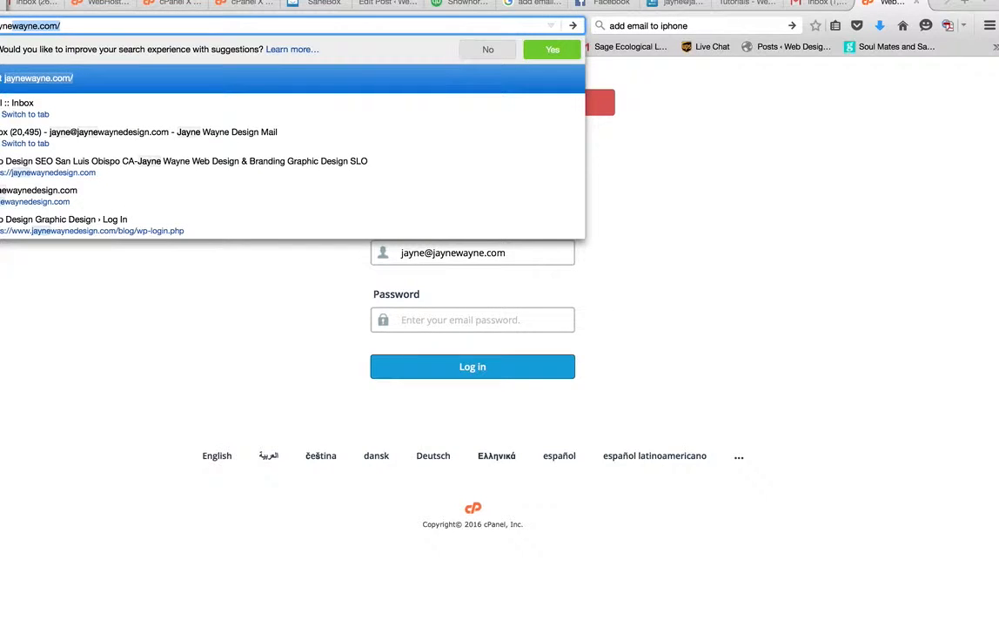
type("ewayne.com/")
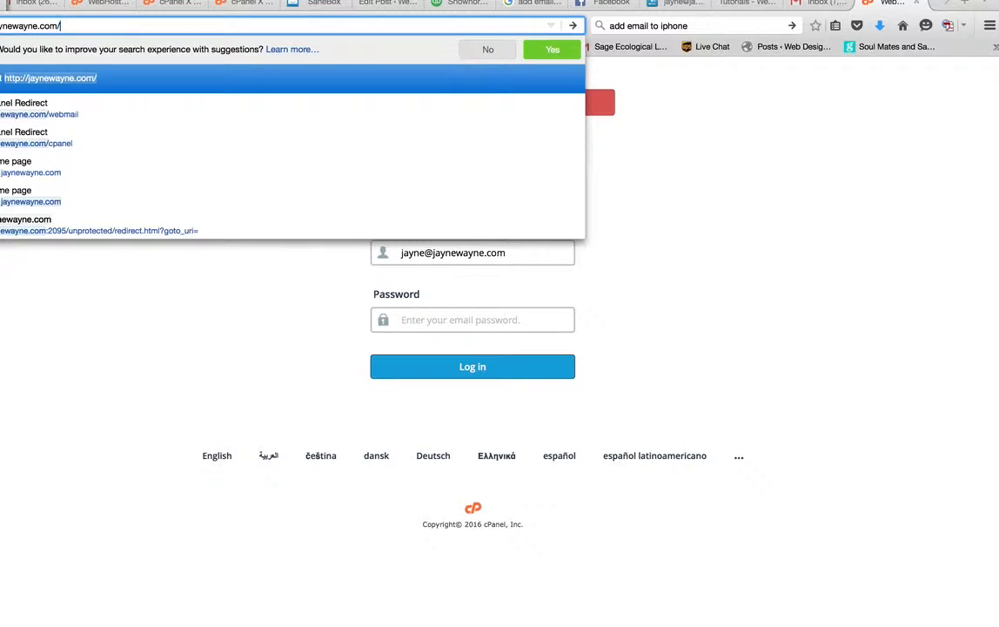
type("webmail")
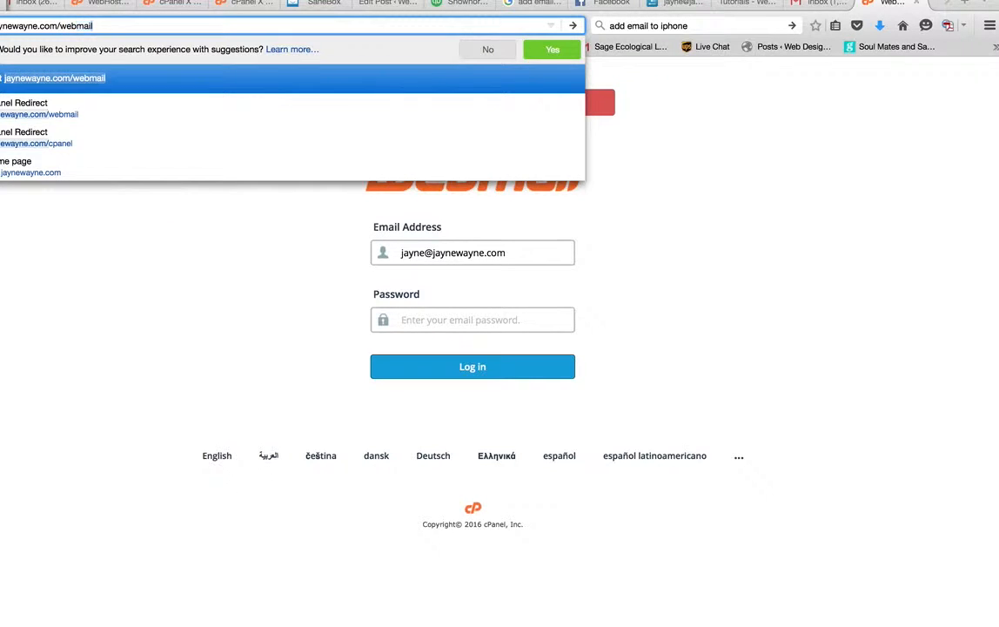
key("Return")
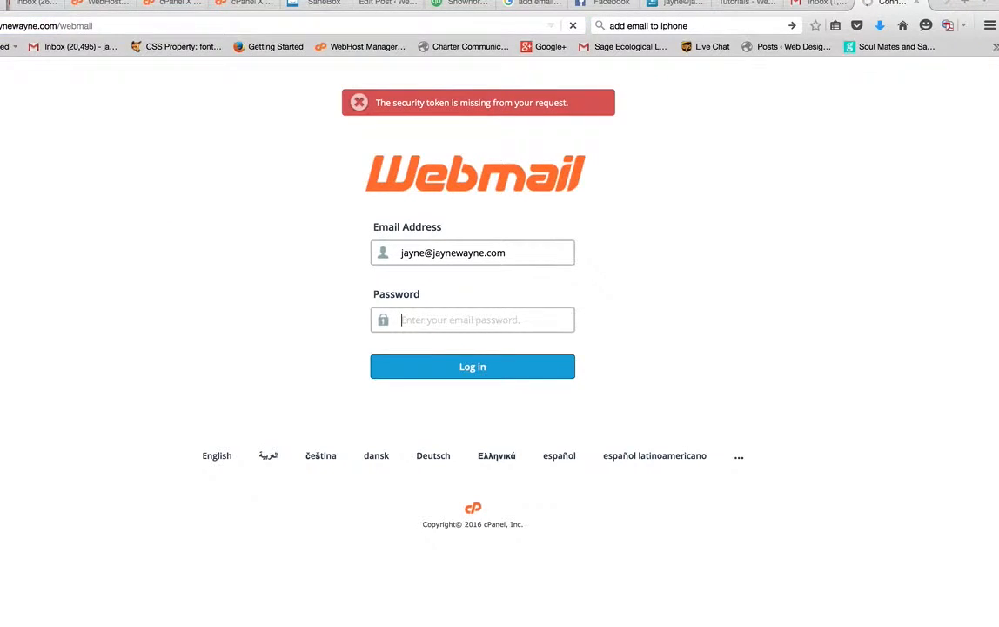
Step: Sign in to webmail with the saved domain mailbox address and pasted password, letting the browser remember it
left_click(347, 27)
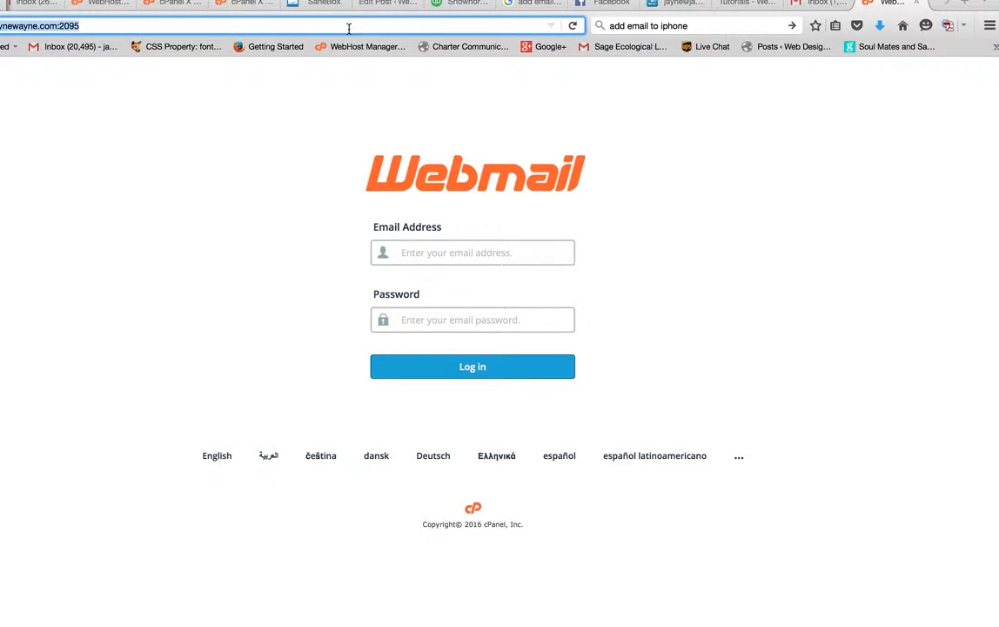
left_click(493, 251)
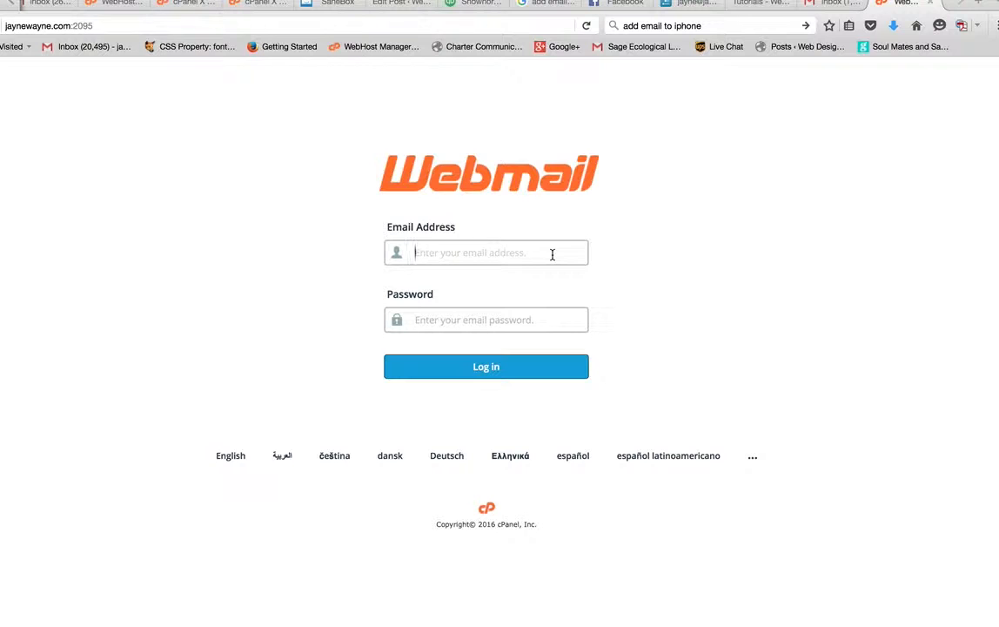
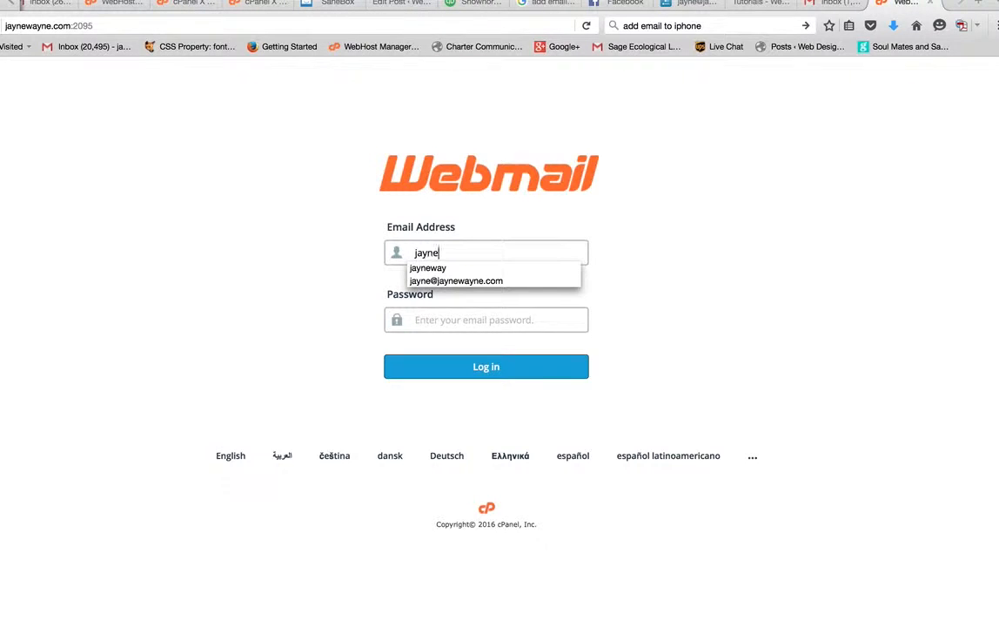
left_click(540, 282)
left_click(522, 322)
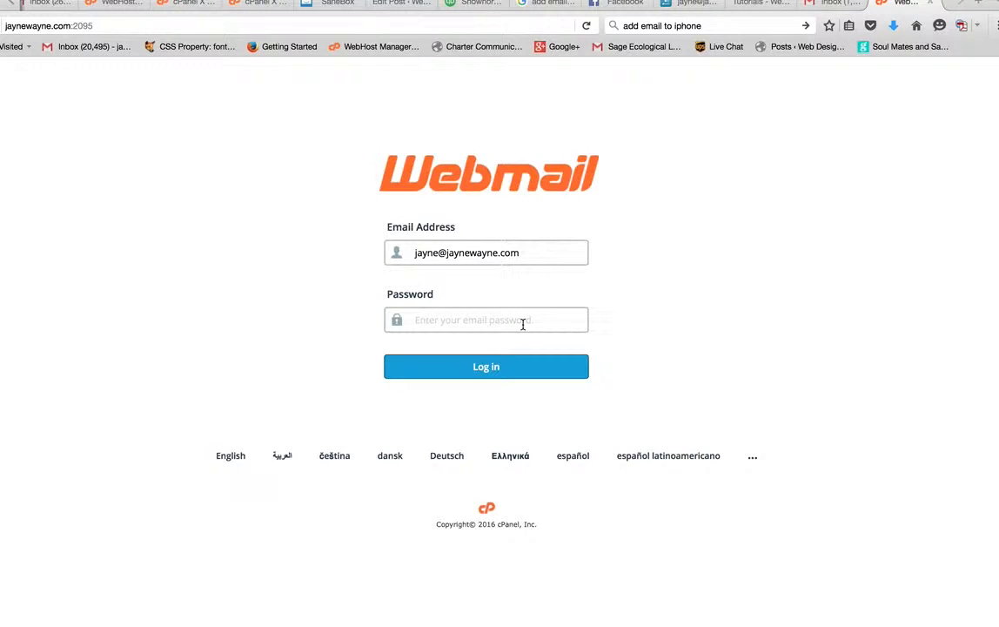
key("super+v")
key("Return")
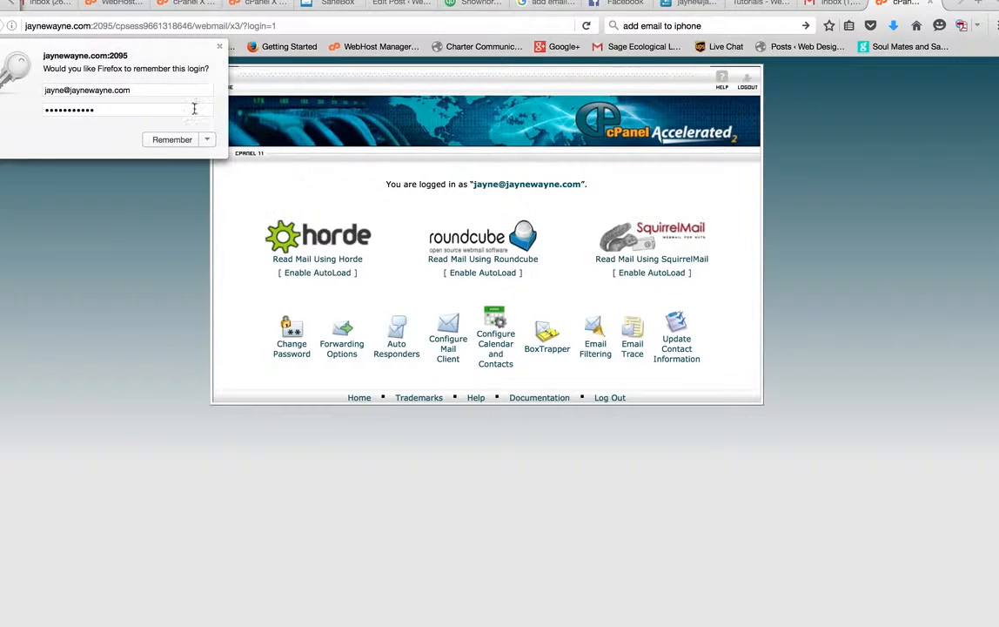
left_click(180, 138)
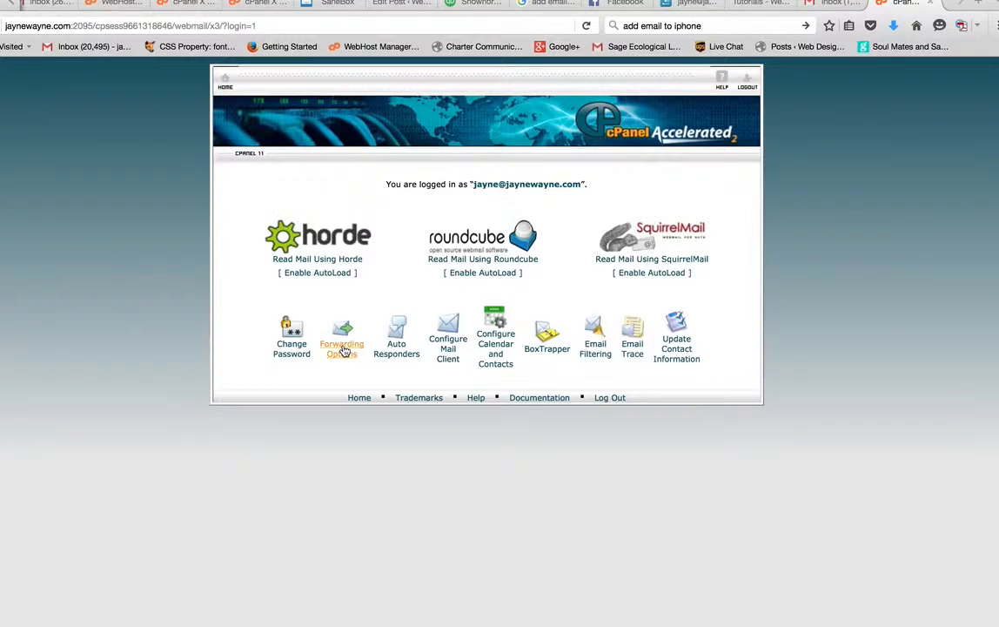
Step: Open Forwarding Options, which shows no forwarders configured yet
left_click(342, 348)
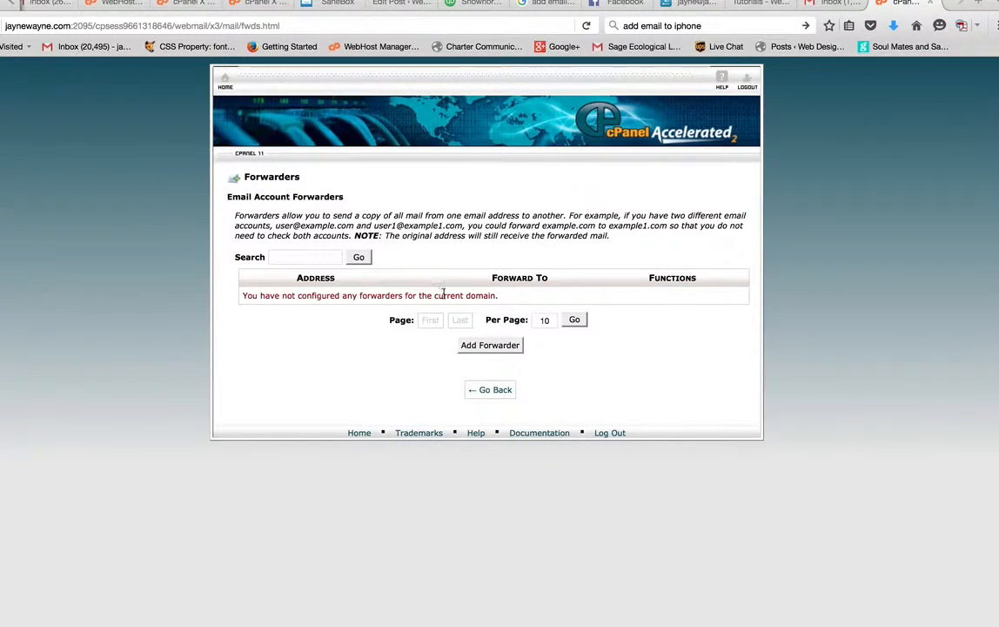
left_click(317, 256)
Step: Add a forwarder sending all the mailbox's mail to the Gmail address, then go back
left_click(482, 347)
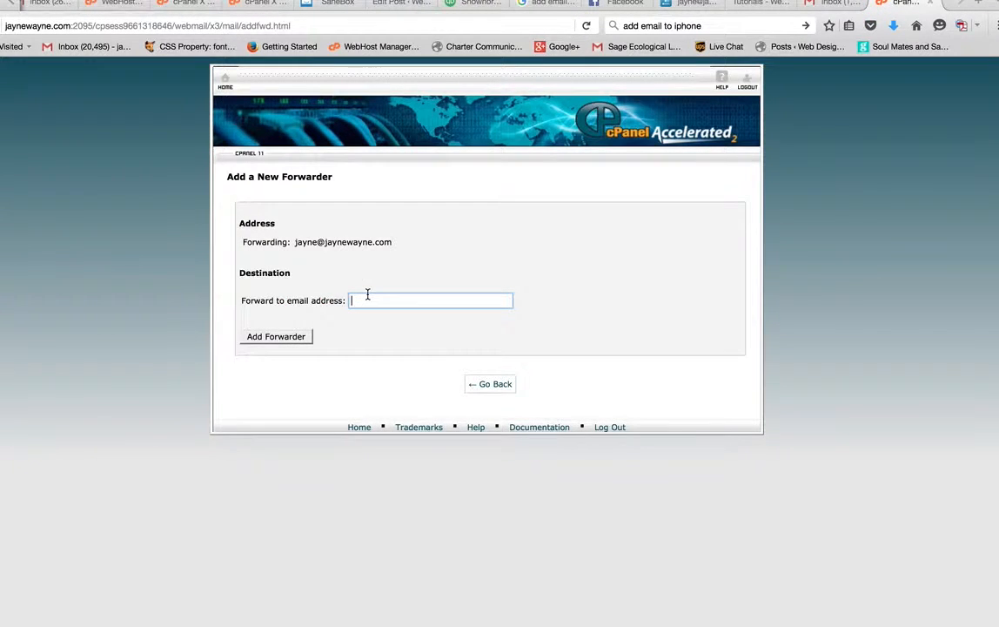
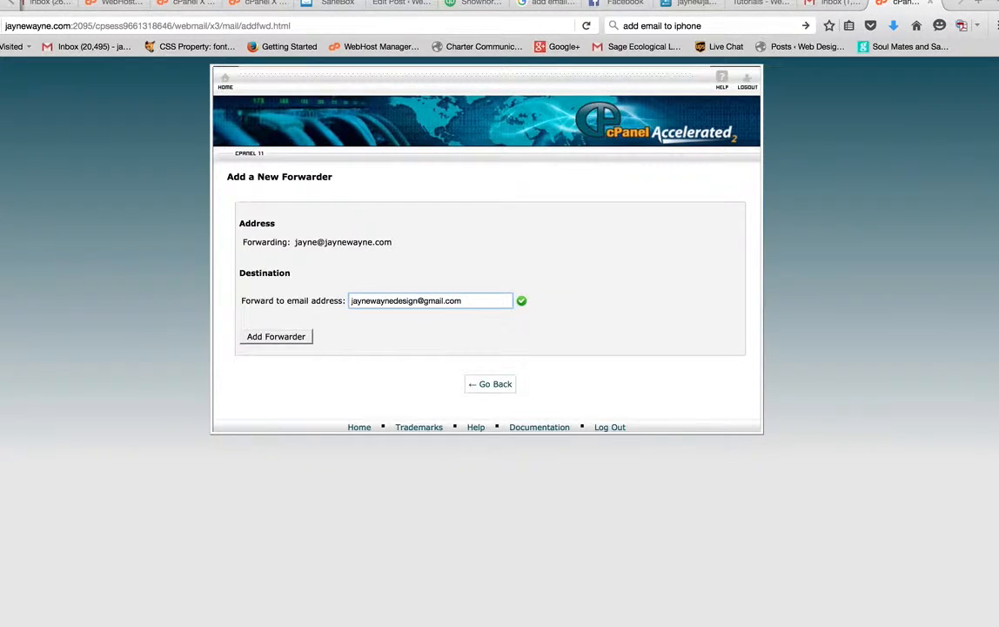
left_click(255, 339)
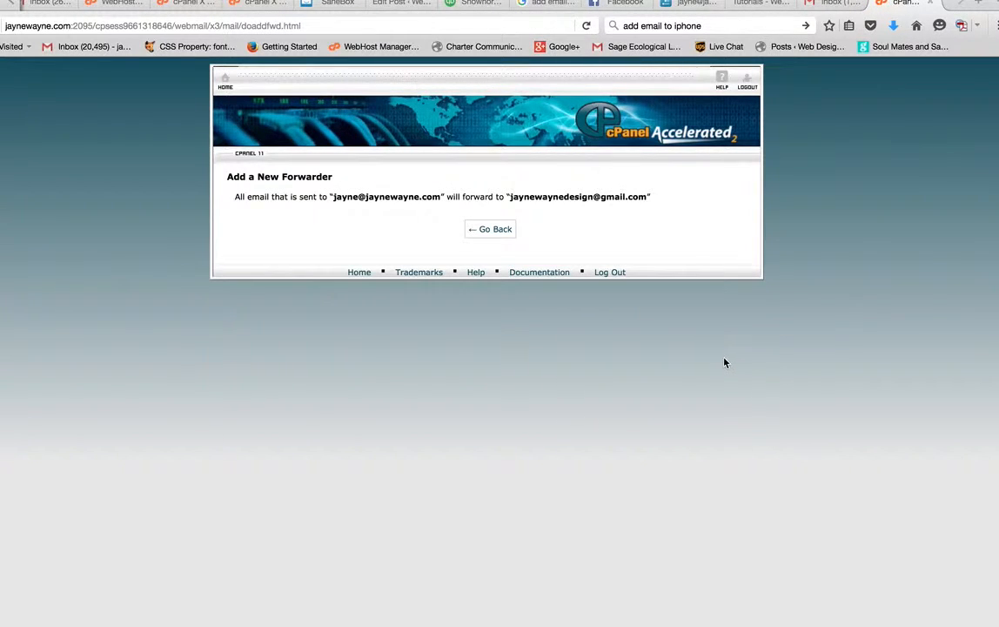
left_click(497, 228)
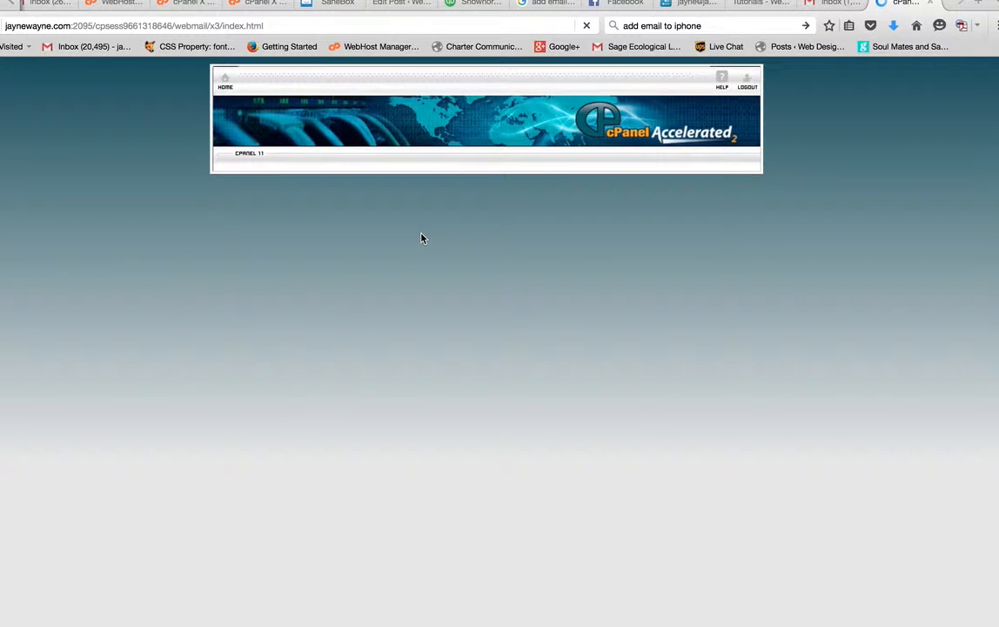
Step: Add a second forwarder to the address on the design domain and return to the webmail home page
left_click(348, 337)
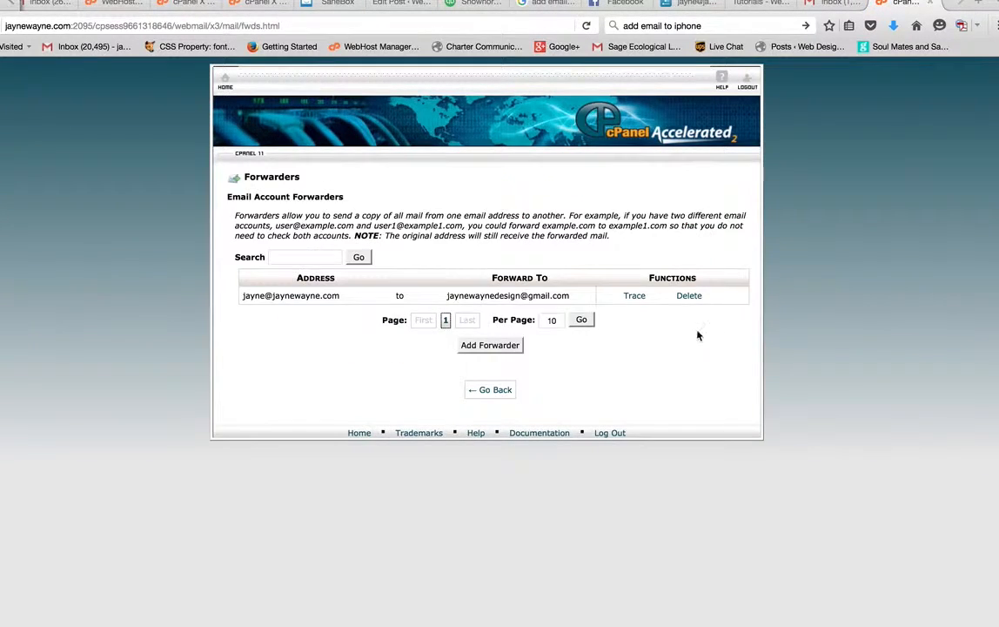
left_click(502, 348)
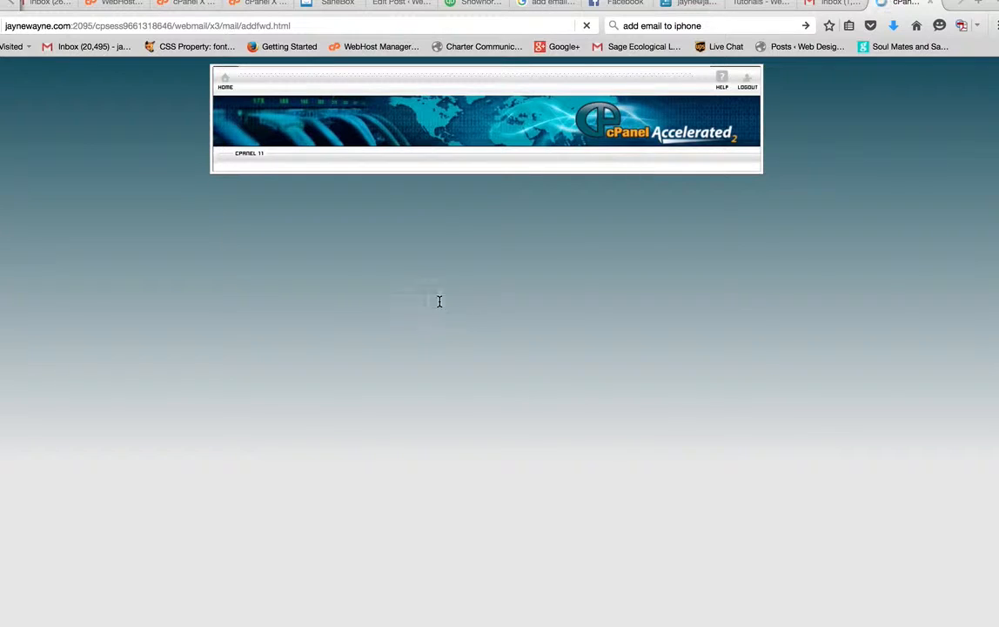
left_click(386, 301)
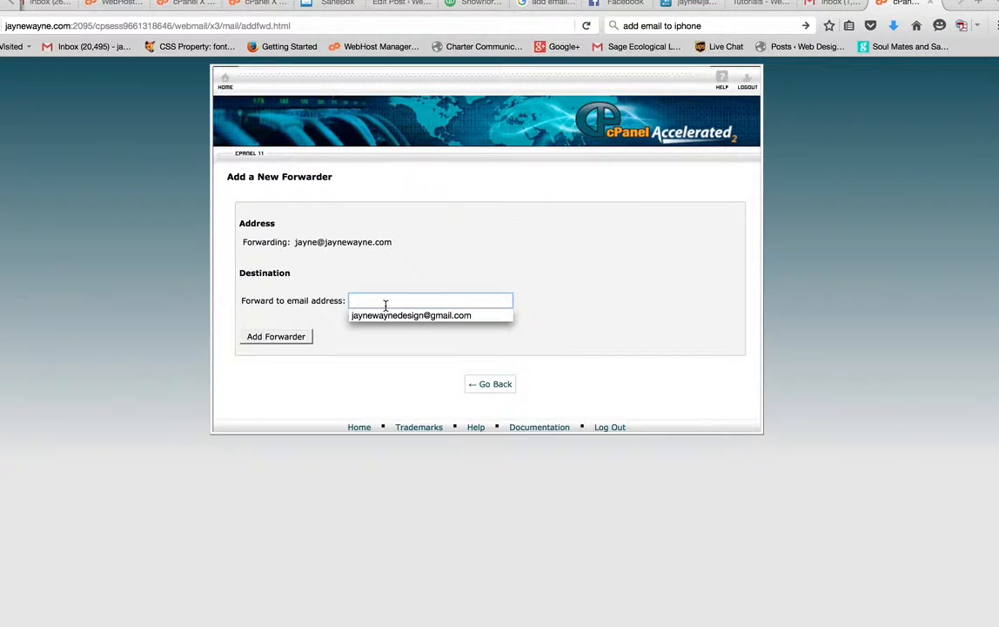
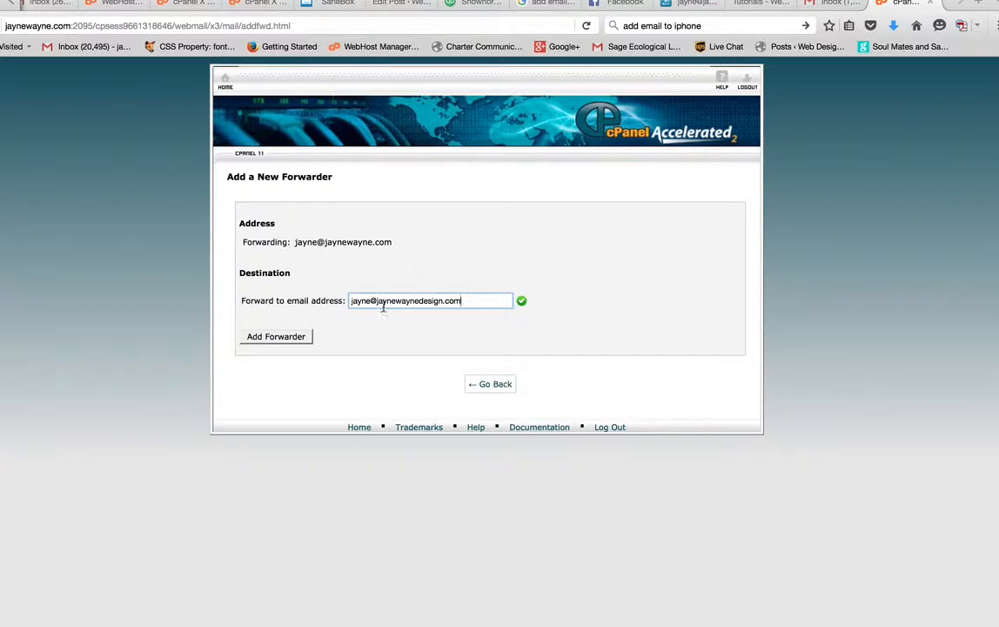
left_click(284, 339)
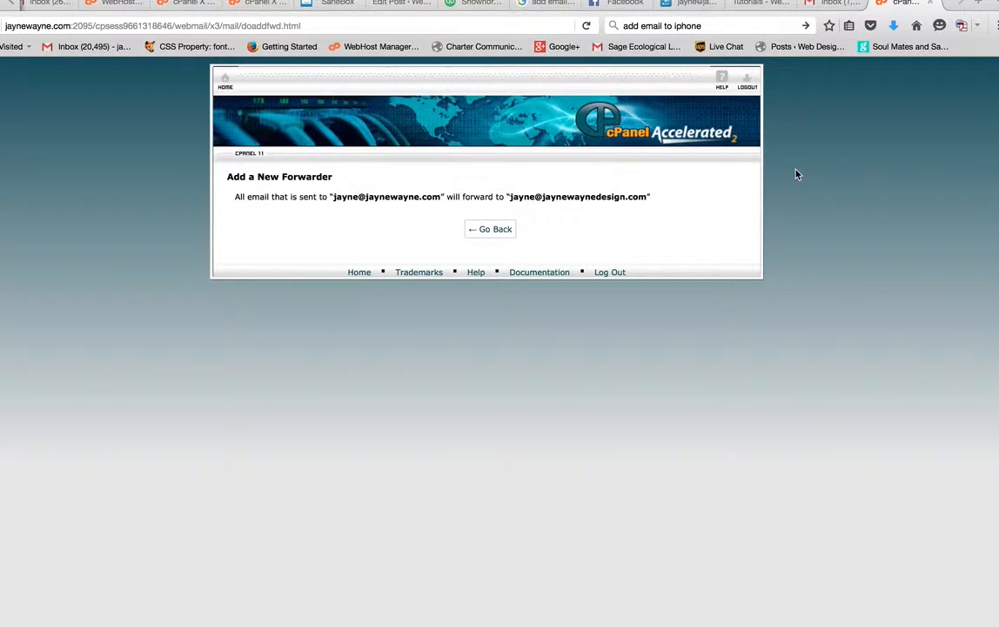
left_click(489, 229)
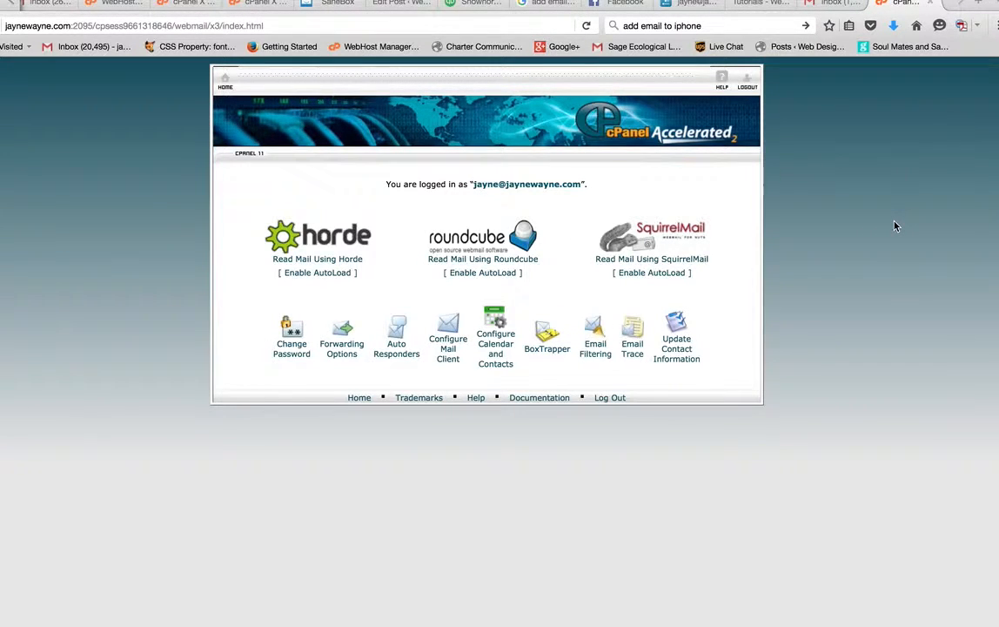
Step: In Gmail, open Settings on the Accounts and Import tab
left_click(825, 7)
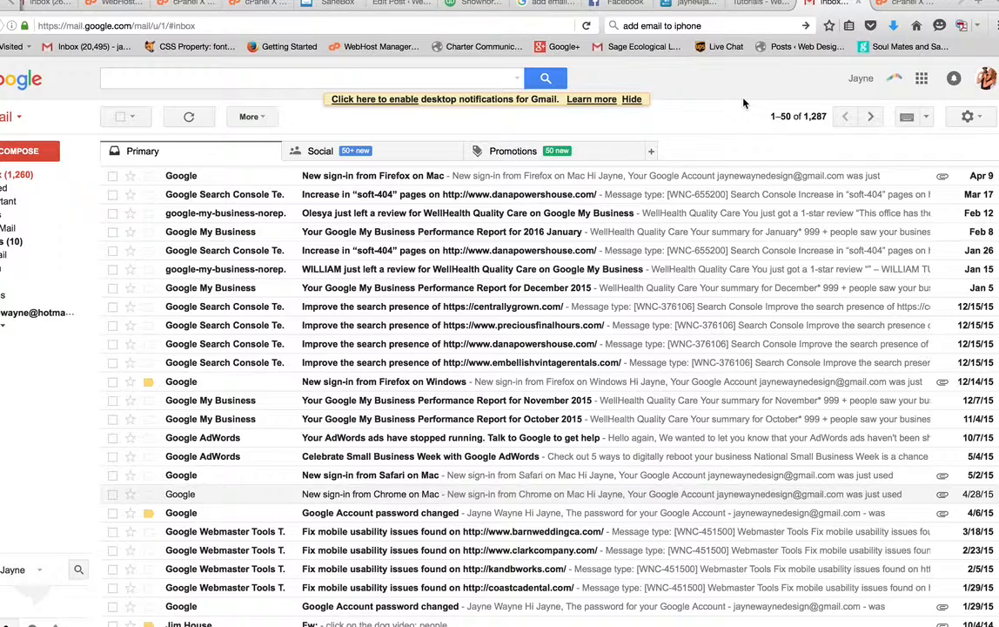
left_click(978, 120)
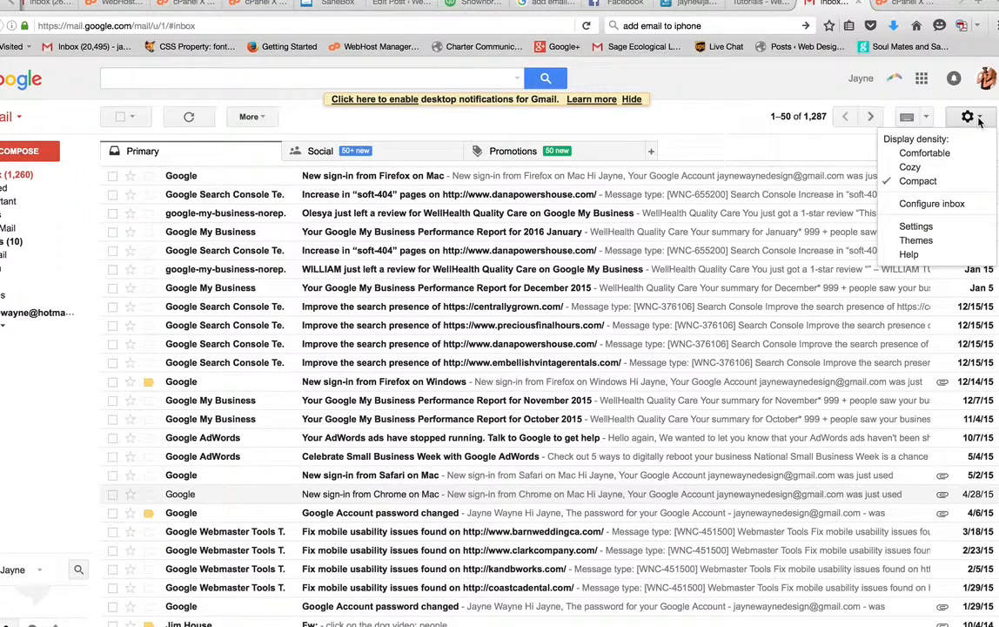
left_click(917, 227)
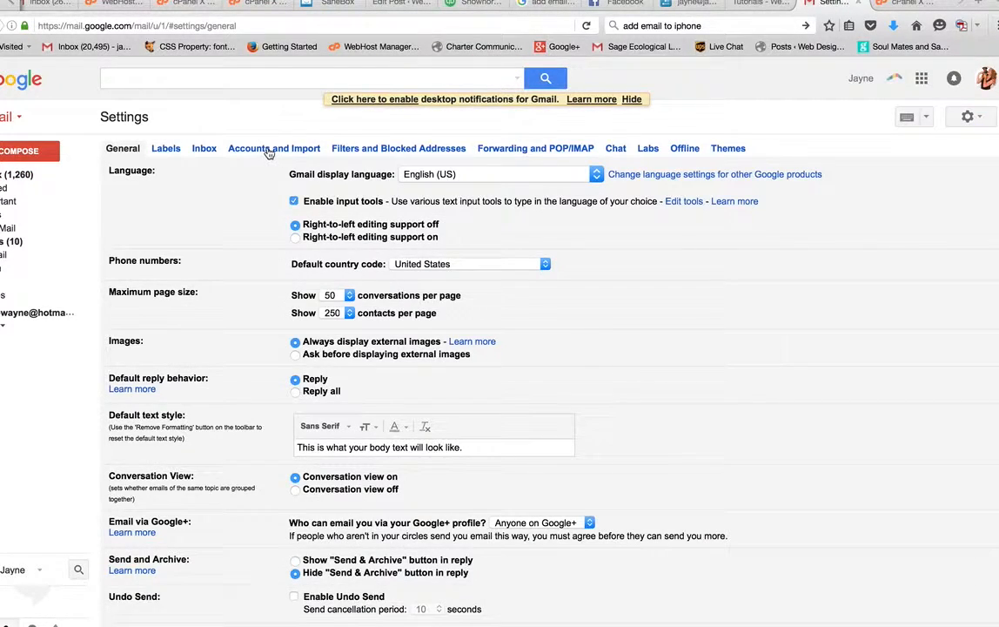
left_click(270, 149)
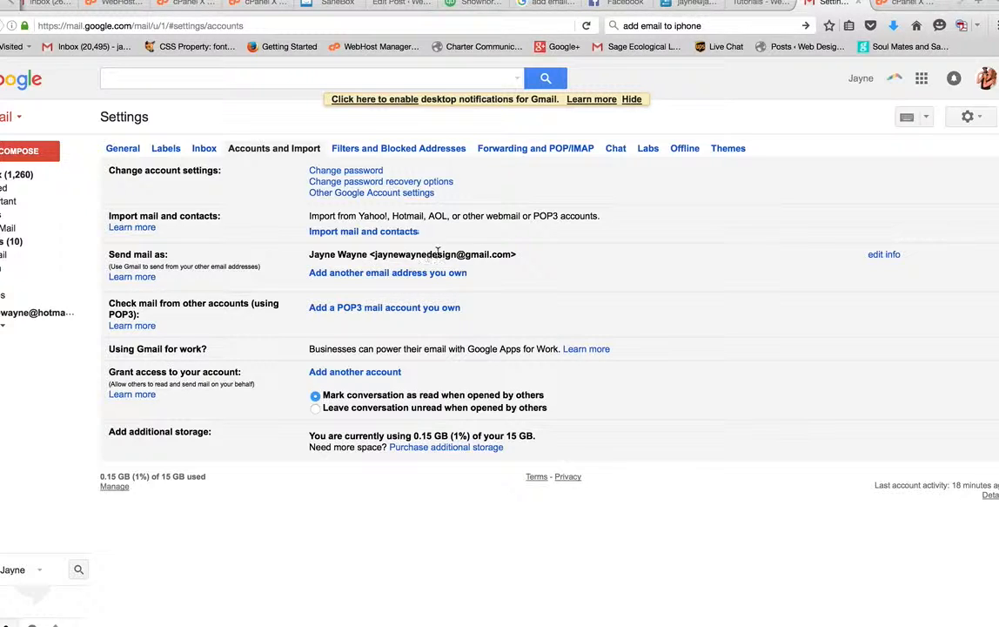
Step: Open the 'Add another email address you own' window under Send mail as and centre it
left_click(319, 274)
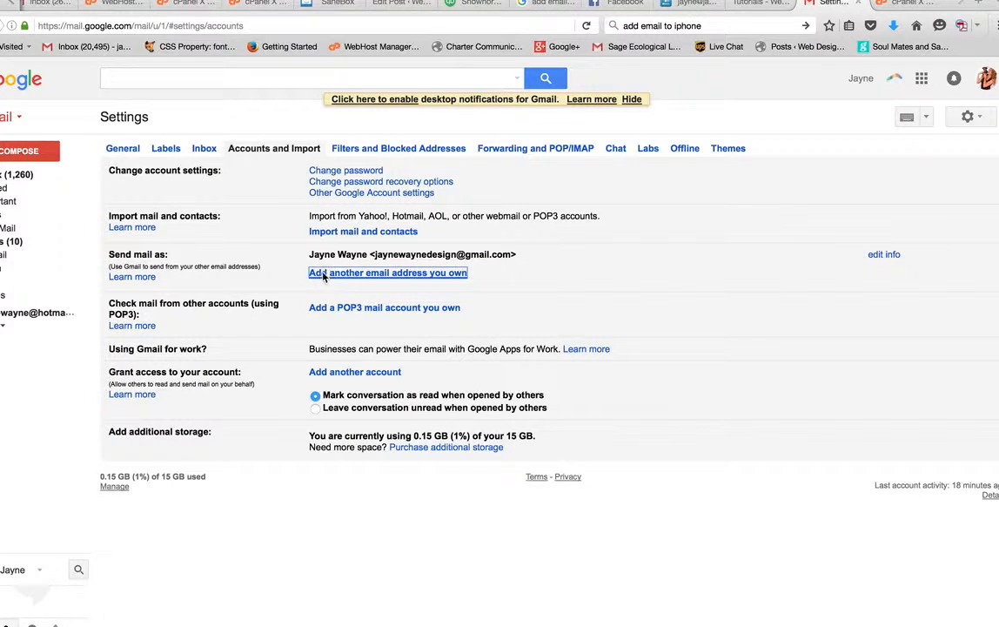
left_click_drag(138, 6, 261, 47)
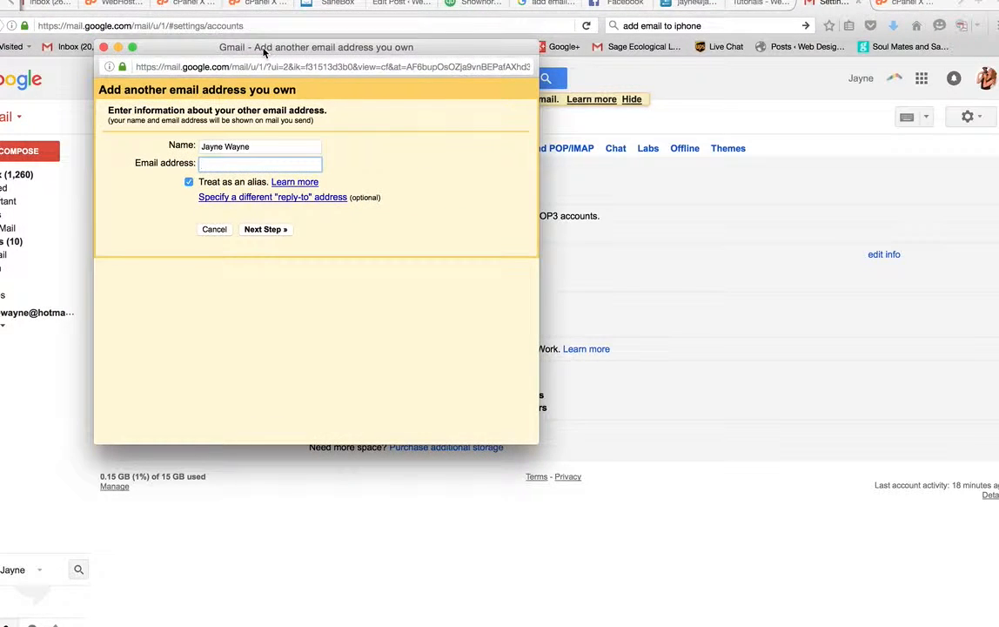
Step: Enter the domain address, untick Treat as an alias, and continue to the next step
left_click(272, 148)
left_click(271, 160)
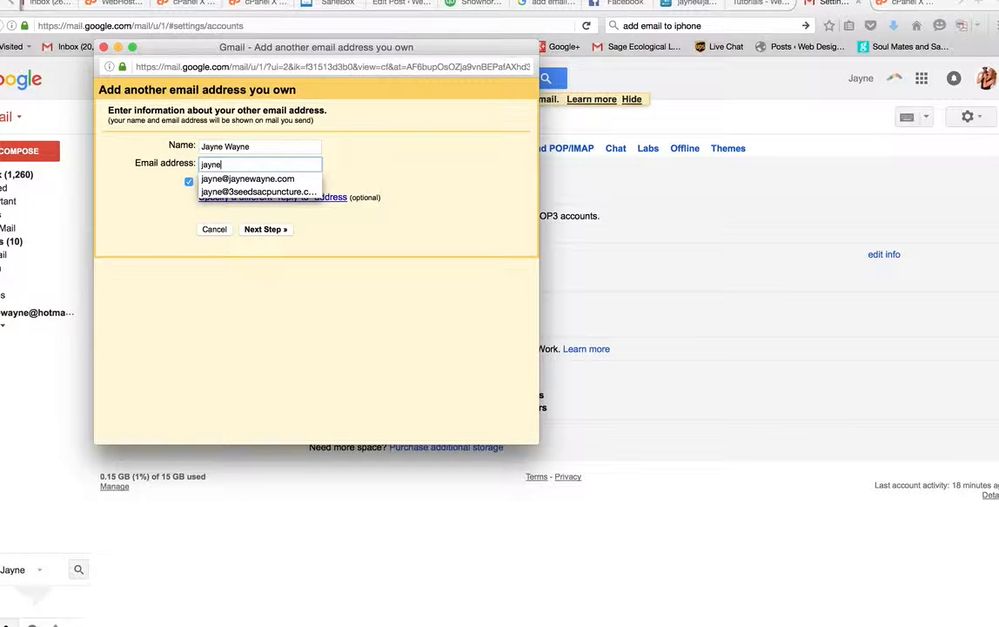
left_click(262, 178)
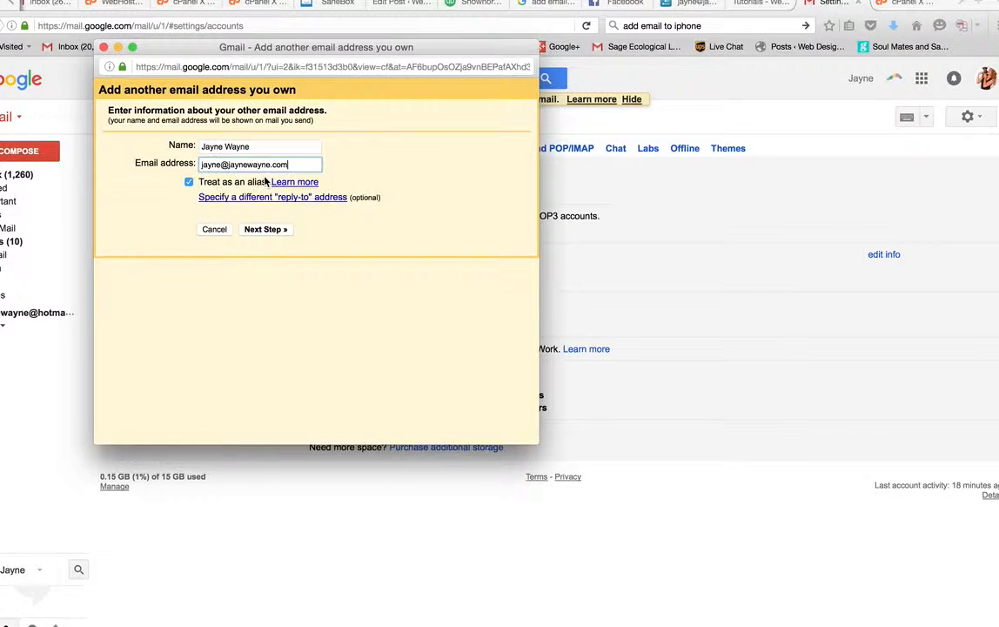
left_click(190, 183)
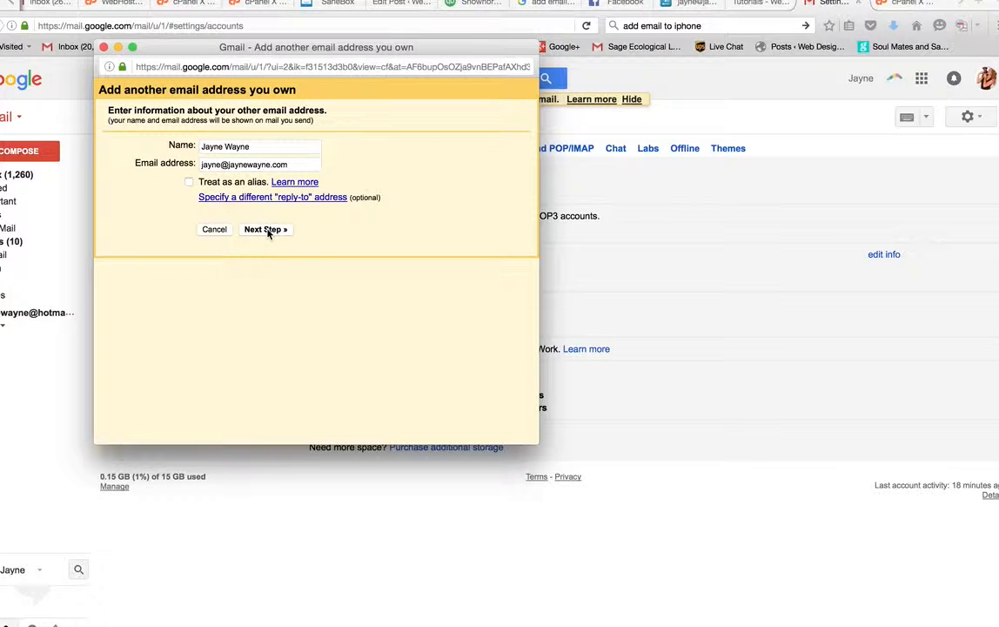
left_click(266, 230)
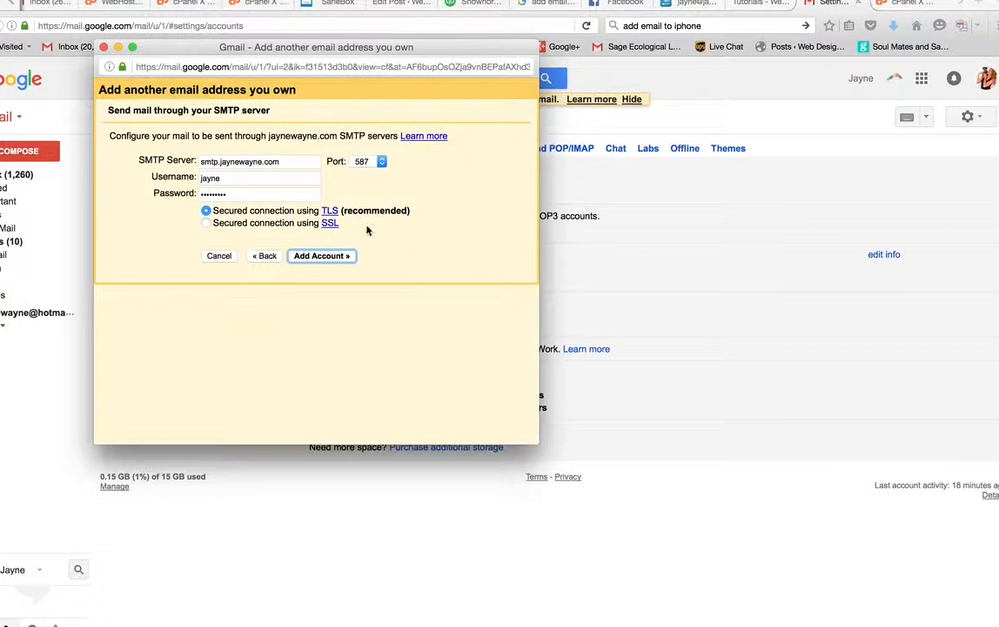
Step: Set SMTP server mail.jaynewayne.com, full-address username and password, then add the account
left_click(288, 162)
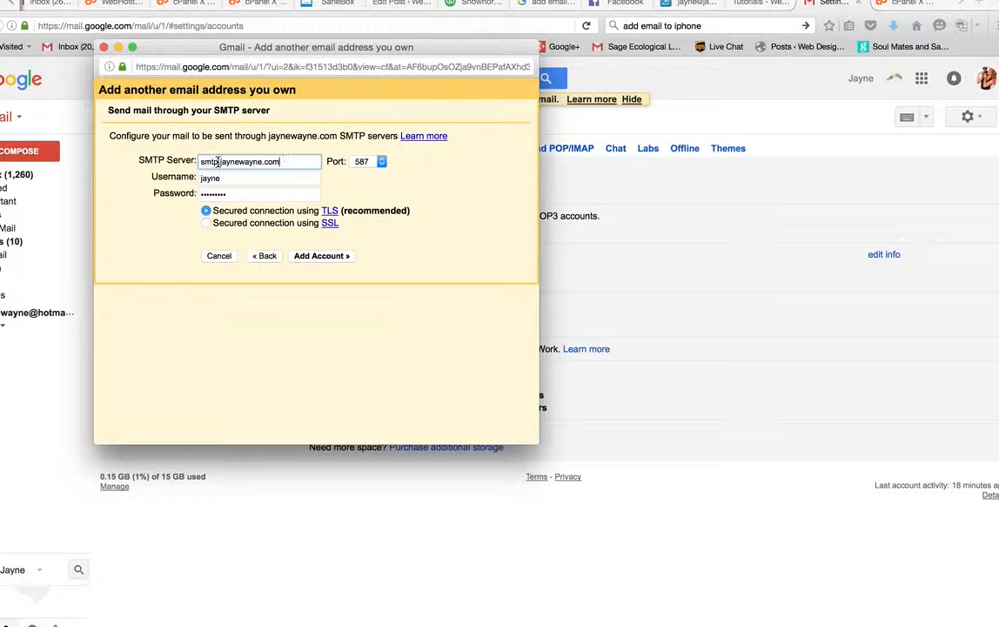
left_click_drag(218, 162, 168, 157)
left_click(258, 179)
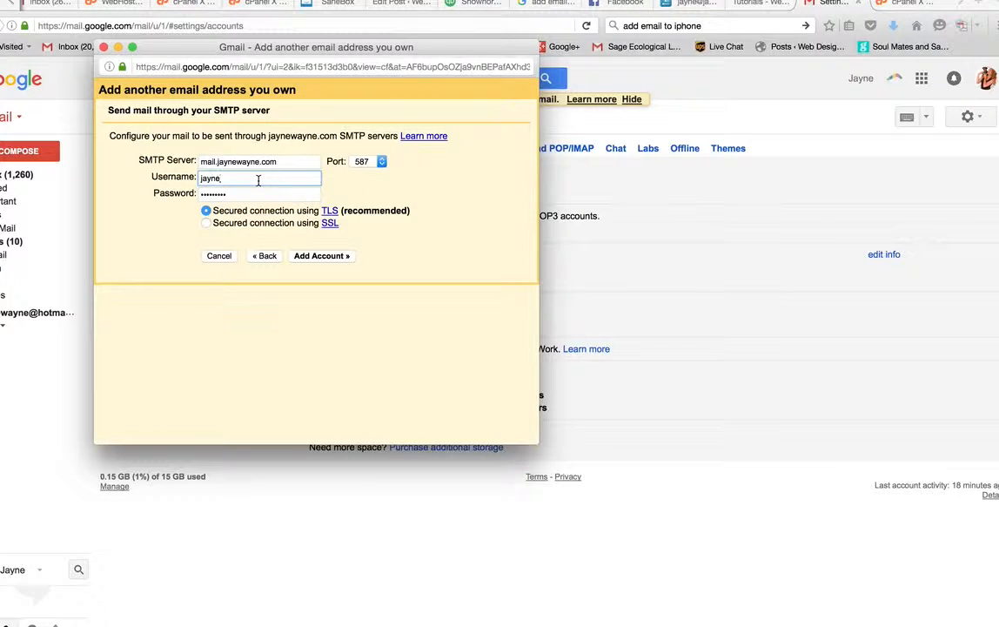
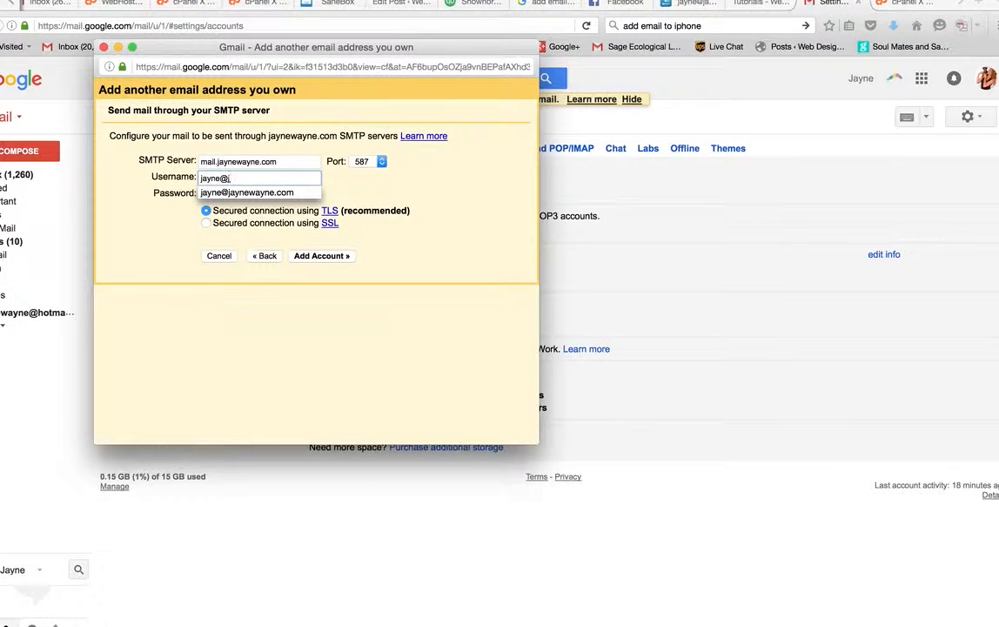
left_click(223, 194)
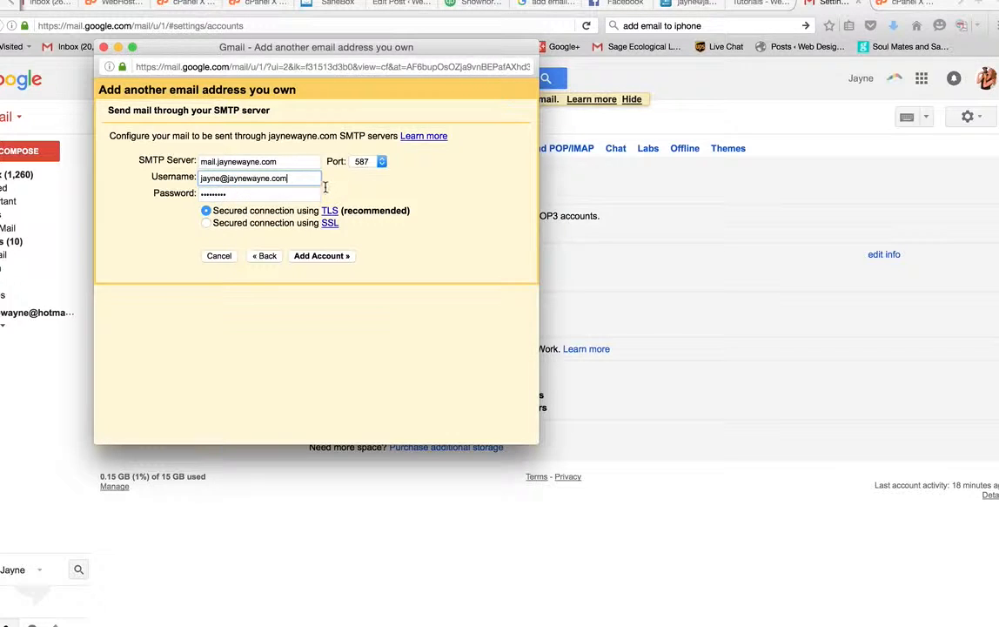
key("Tab")
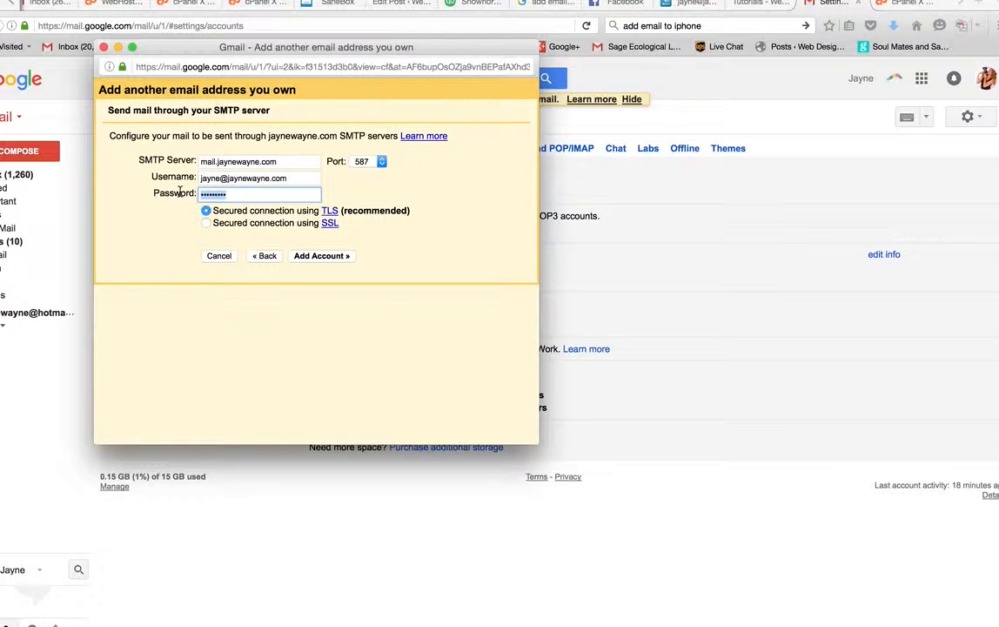
key("super+v")
left_click(333, 258)
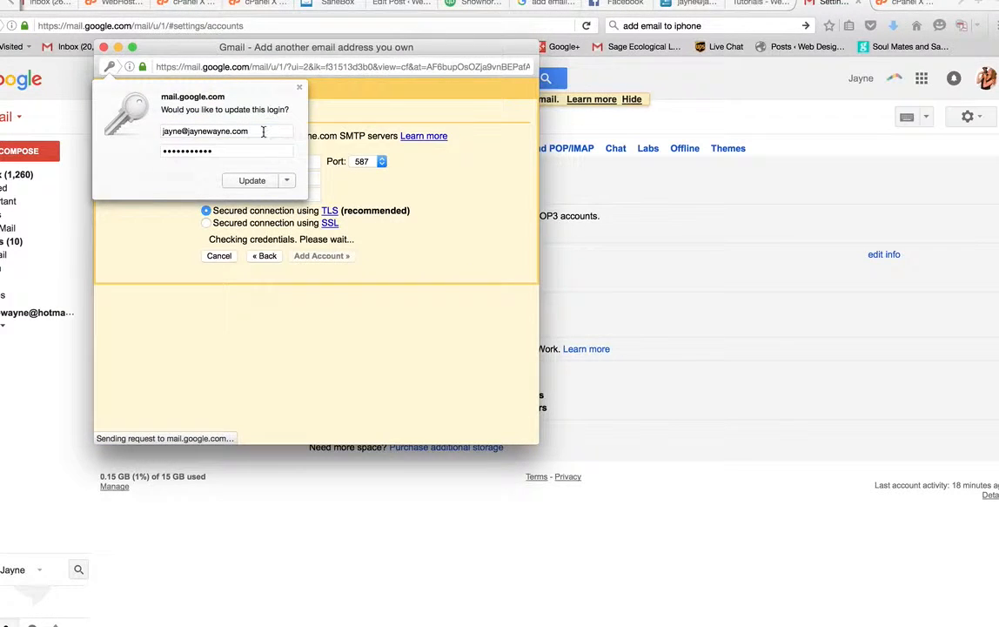
Step: Save the updated SMTP login in the browser and switch to the cPanel webmail tab for the code
left_click(252, 180)
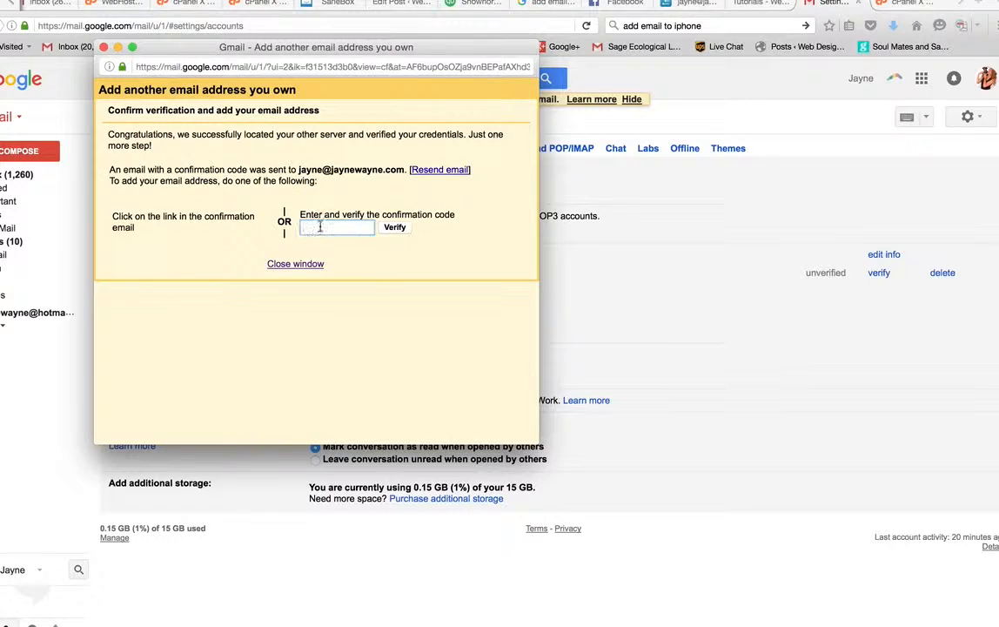
left_click(320, 226)
left_click(900, 7)
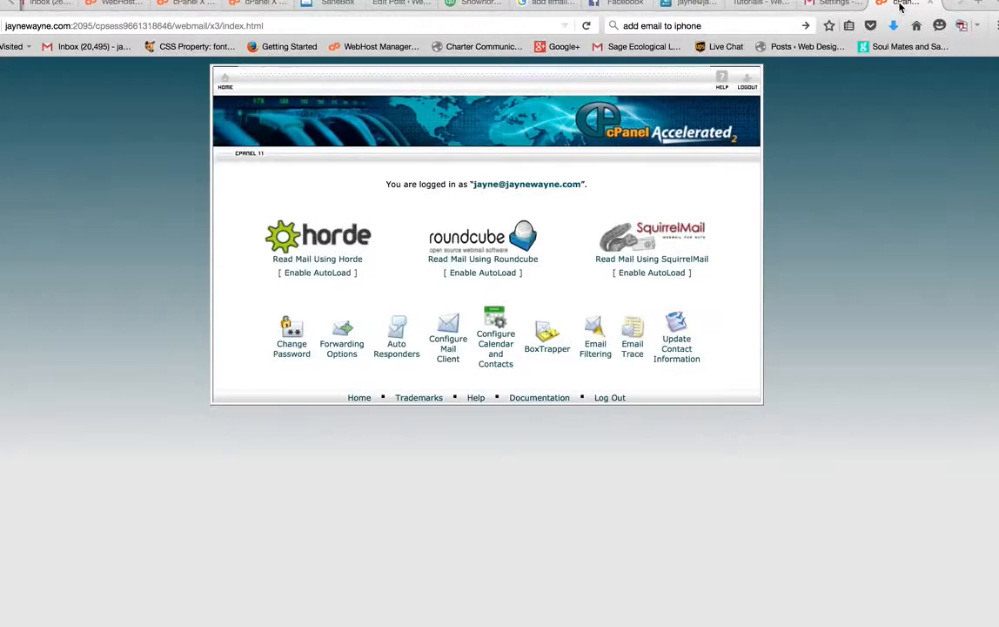
Step: Open Gmail's confirmation email from the Horde Webmail inbox
left_click(333, 241)
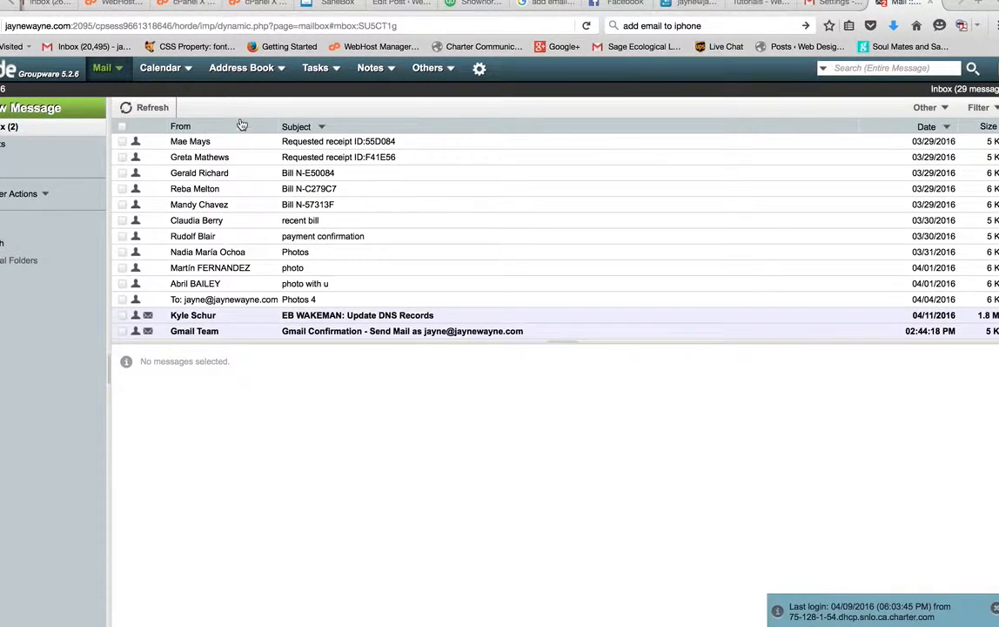
left_click(210, 333)
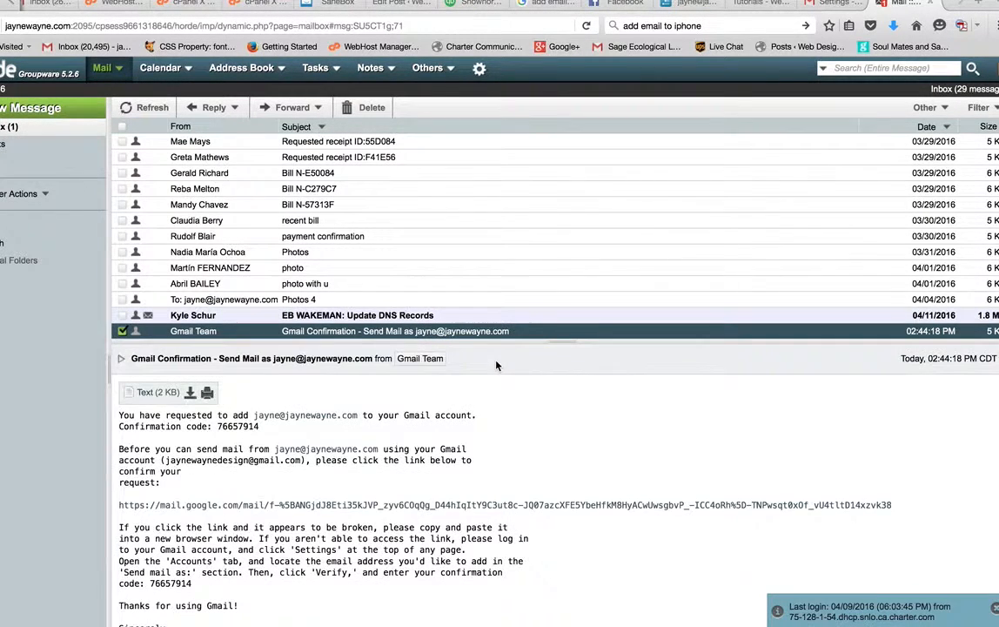
scroll(466, 474, "down", 5)
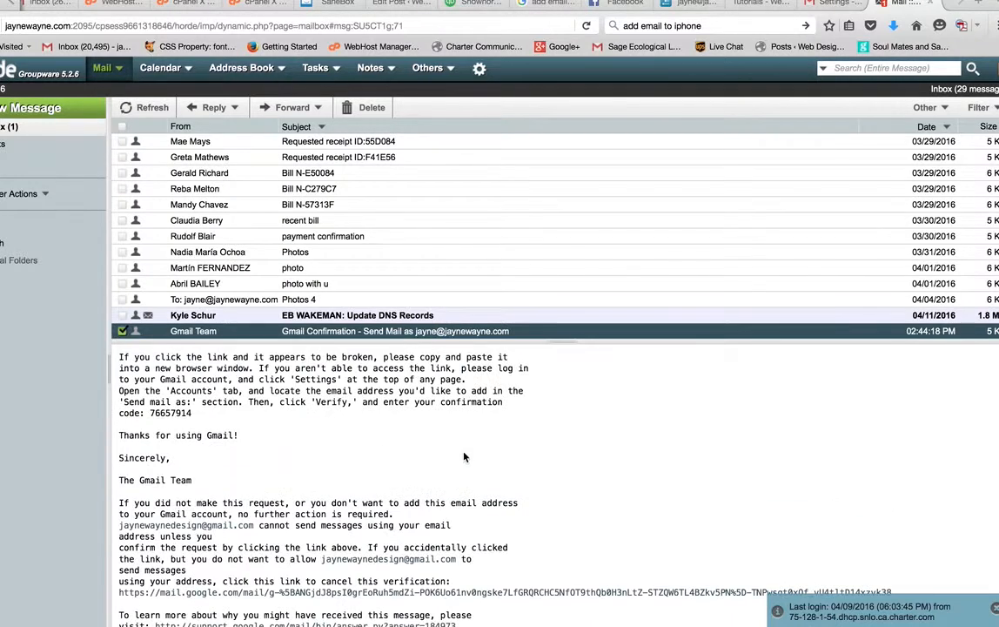
scroll(464, 488, "up", 5)
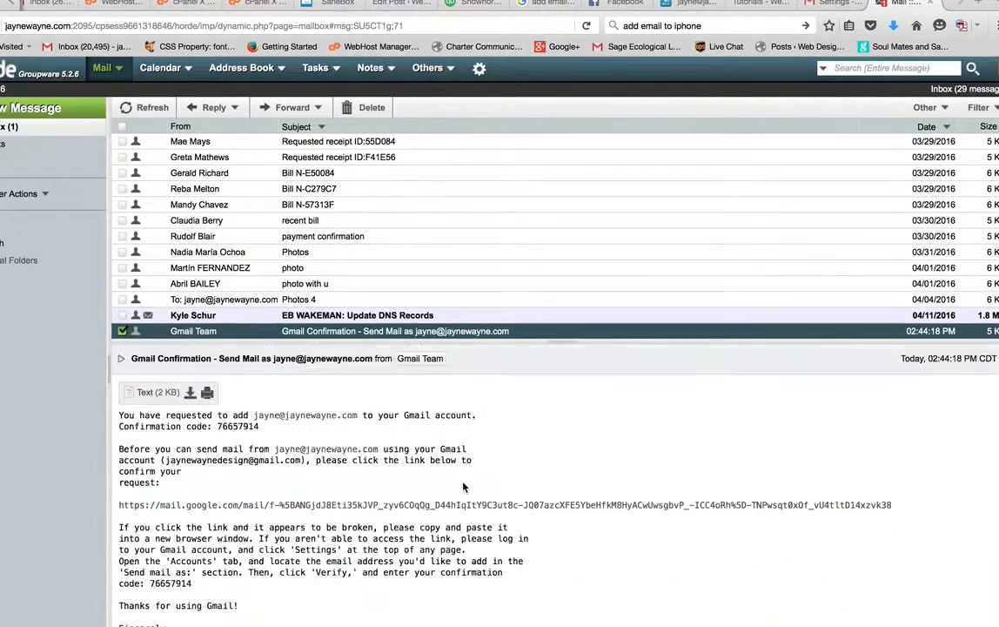
Step: Copy the confirmation code from the email and return to the Gmail settings tab
double_click(252, 426)
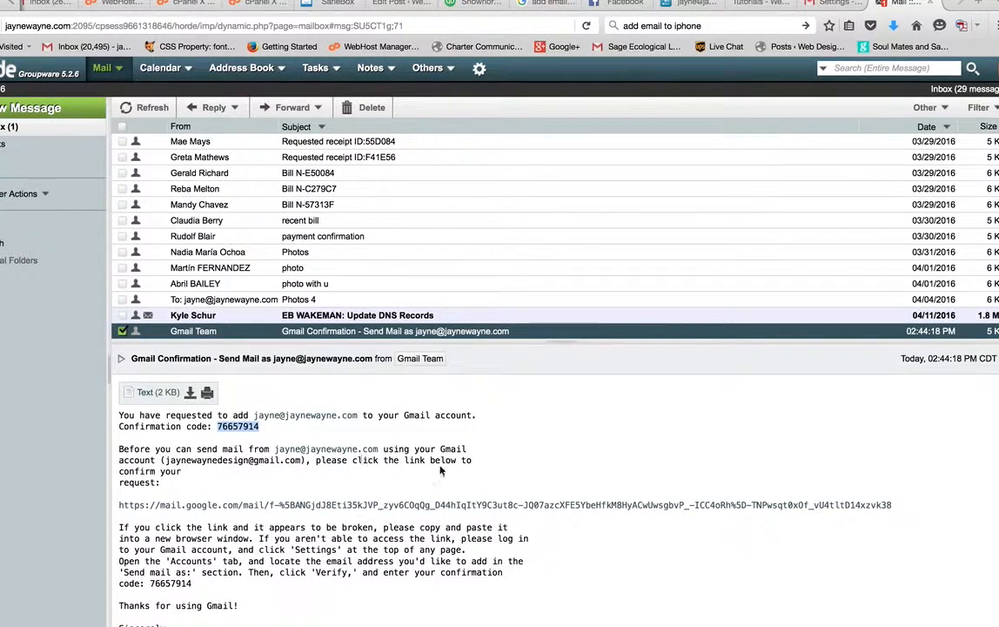
scroll(409, 474, "down", 2)
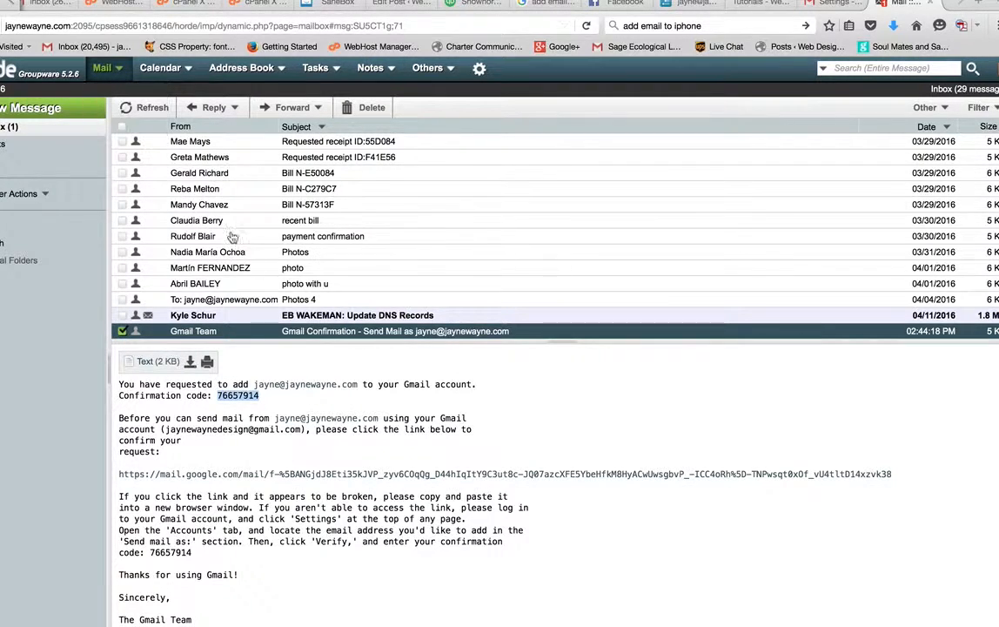
right_click(233, 395)
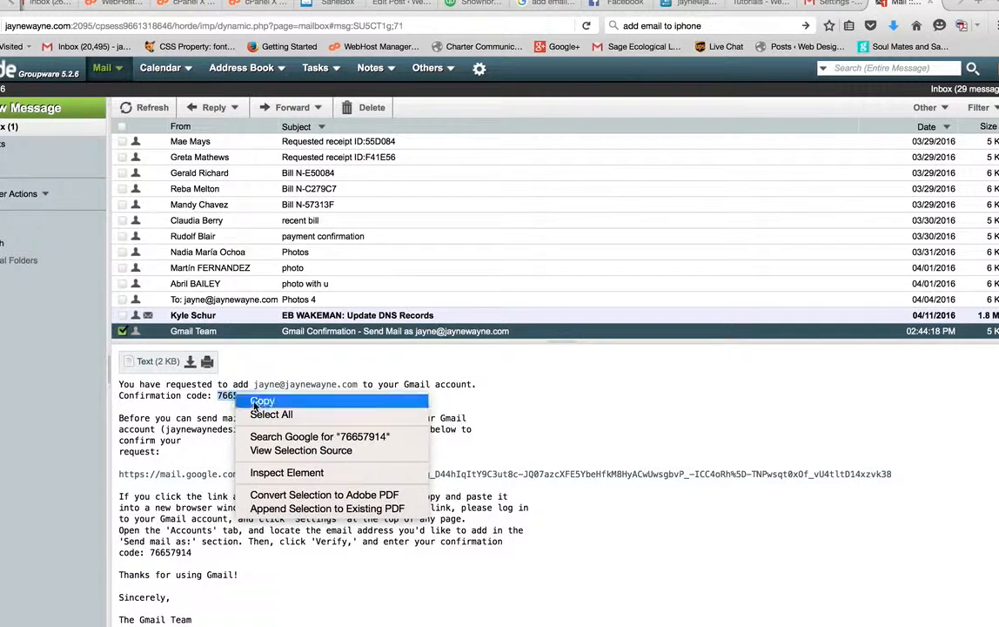
left_click(248, 405)
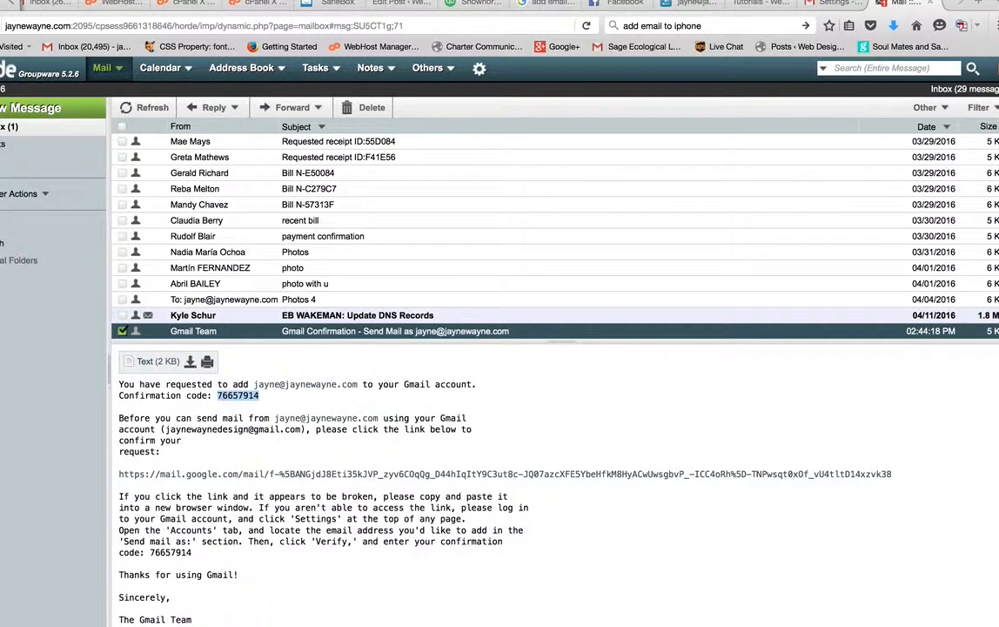
left_click(819, 4)
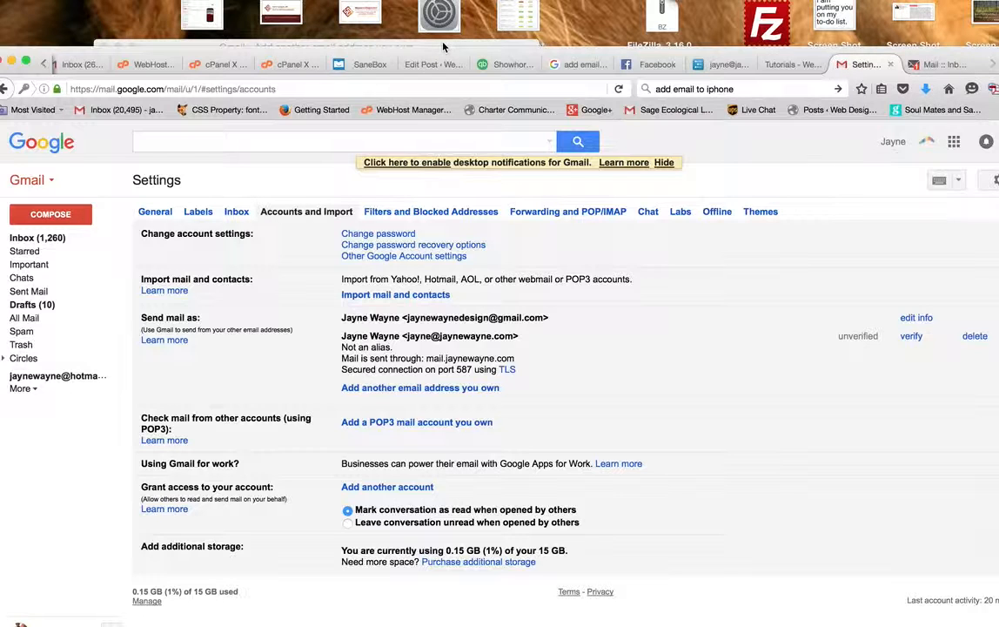
left_click_drag(443, 50, 475, 49)
left_click(376, 228)
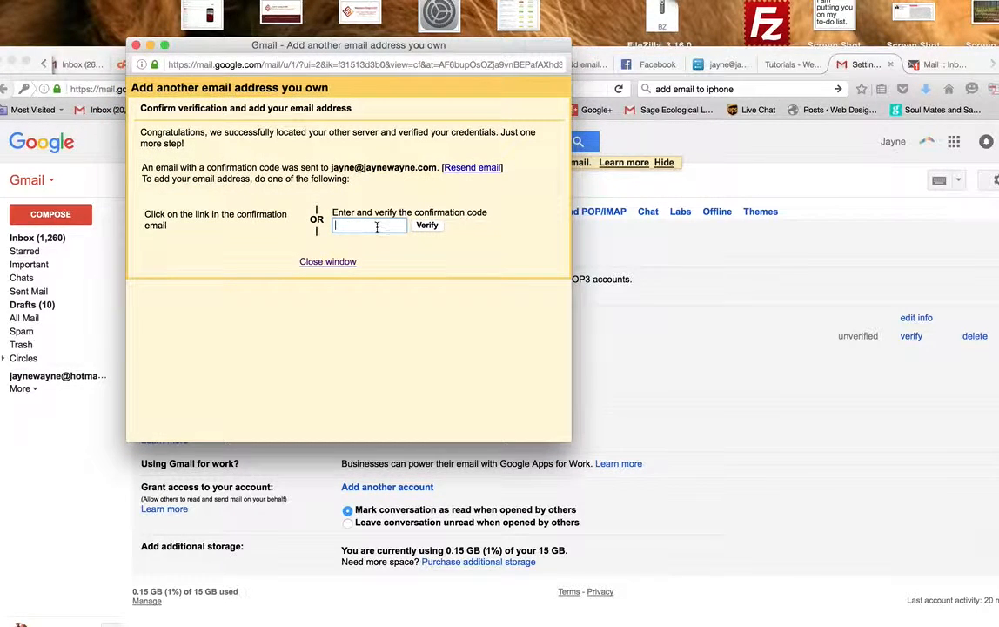
right_click(377, 227)
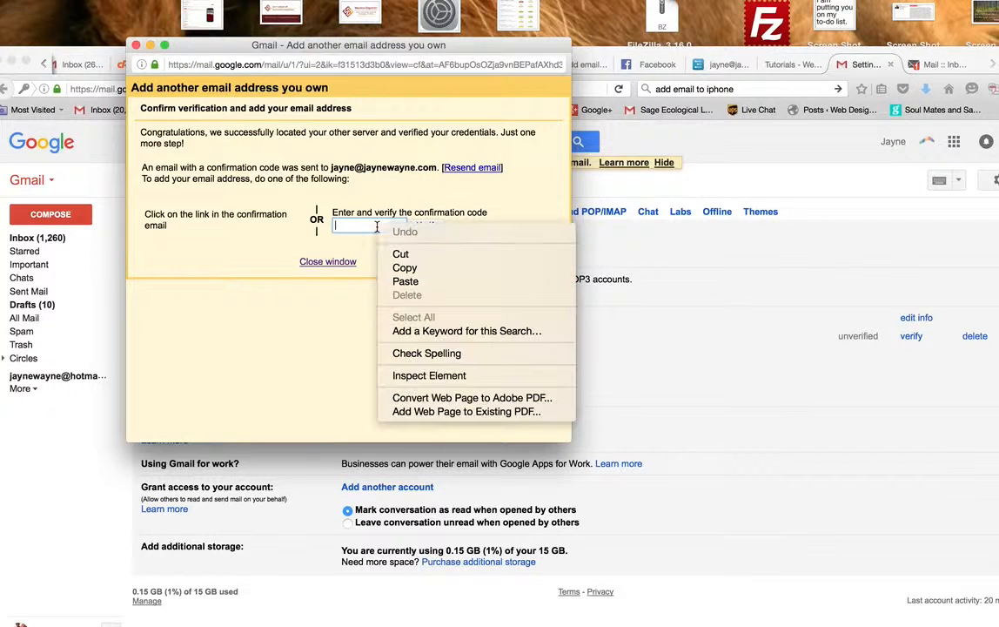
left_click(397, 281)
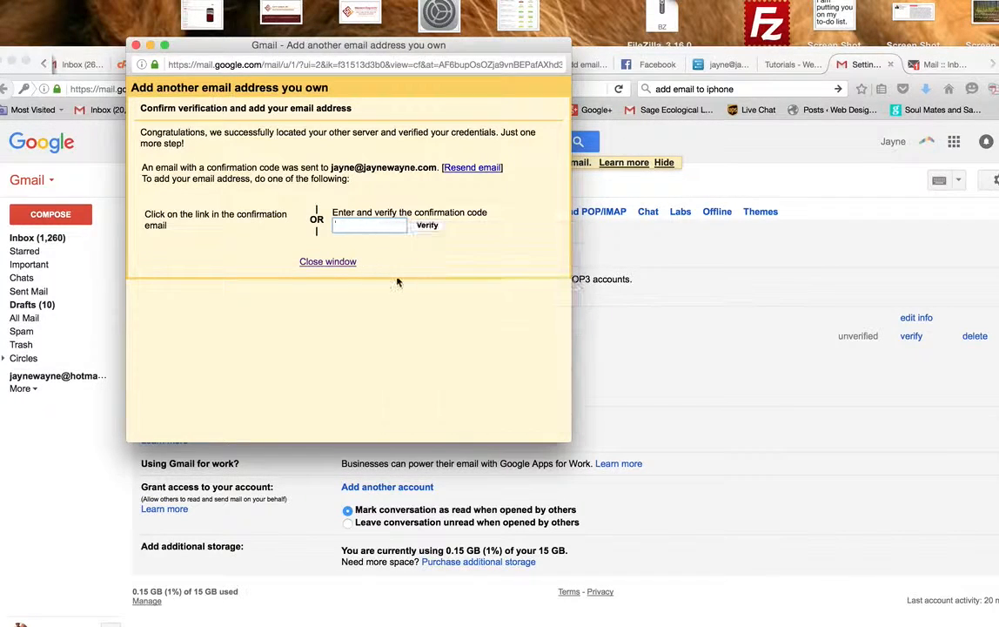
left_click(426, 226)
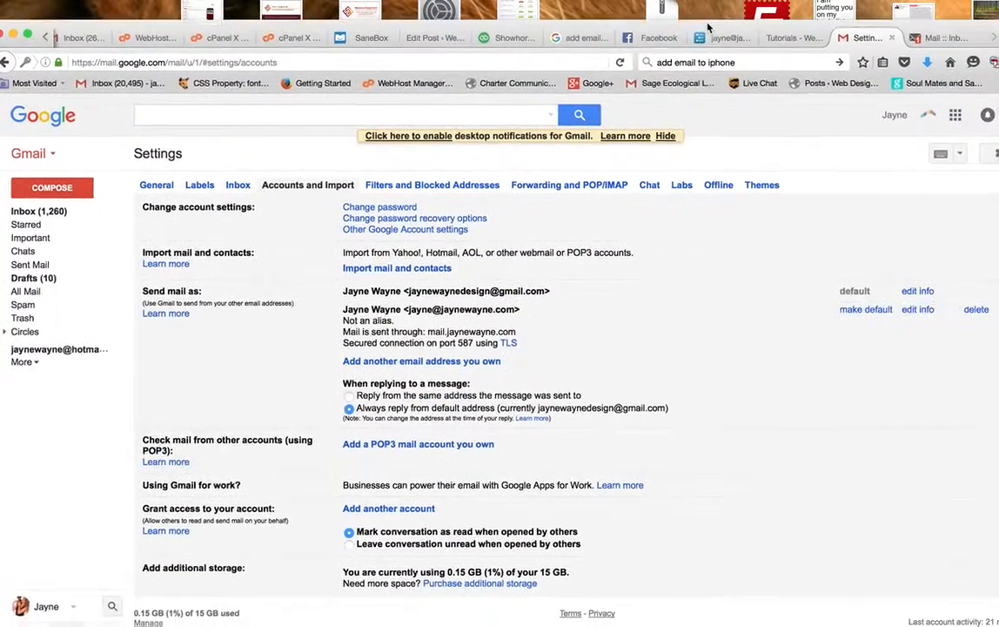
left_click(50, 186)
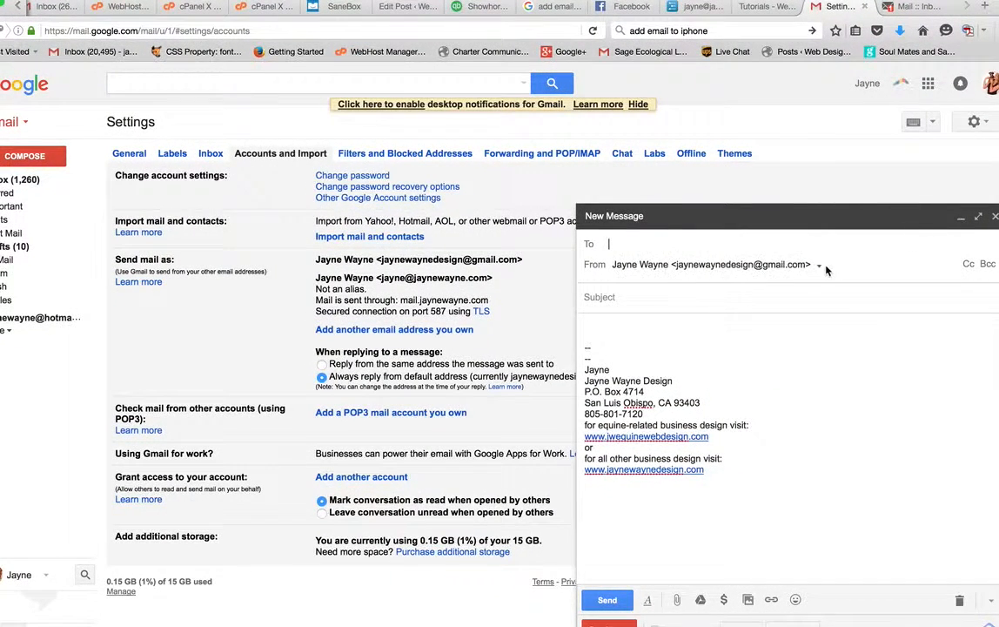
left_click(820, 266)
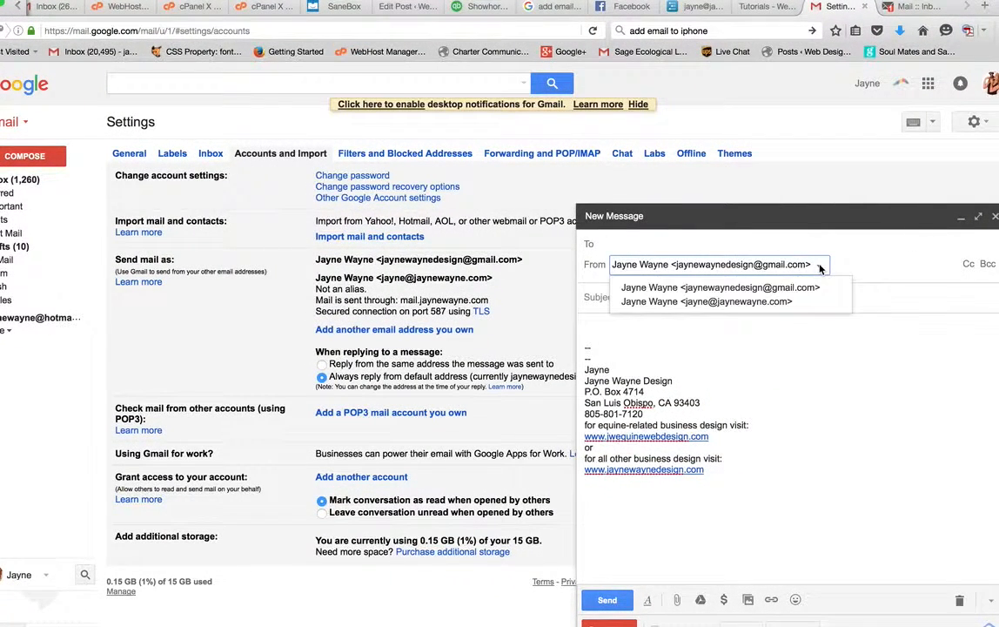
left_click(786, 302)
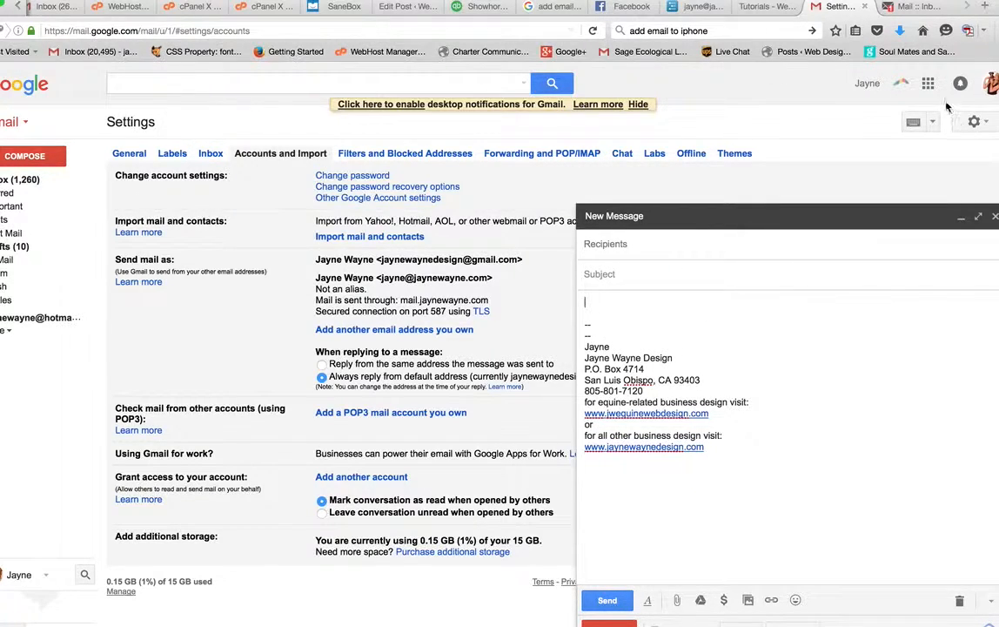
left_click(974, 121)
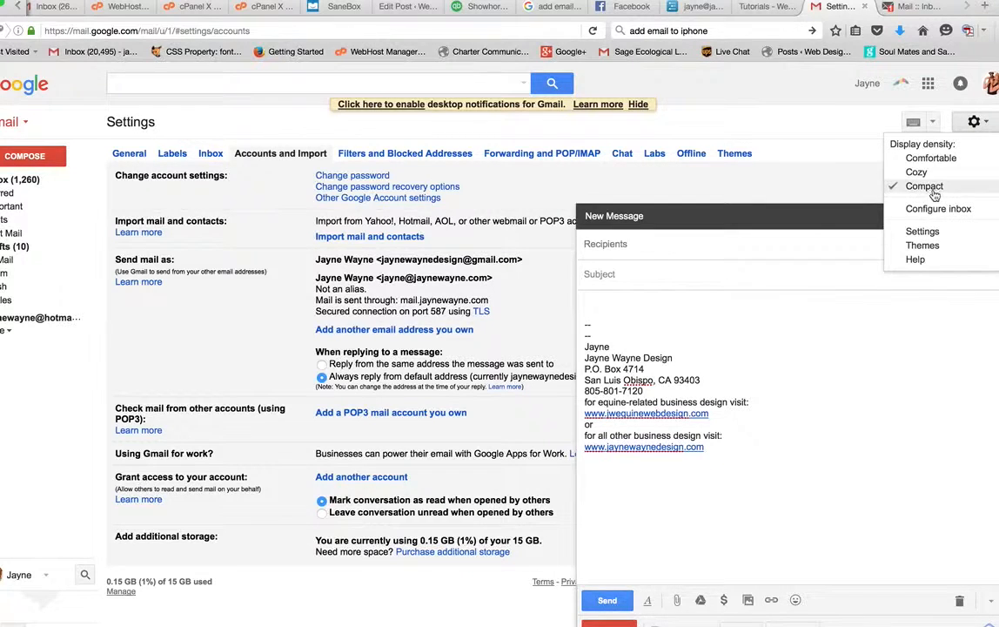
left_click(747, 107)
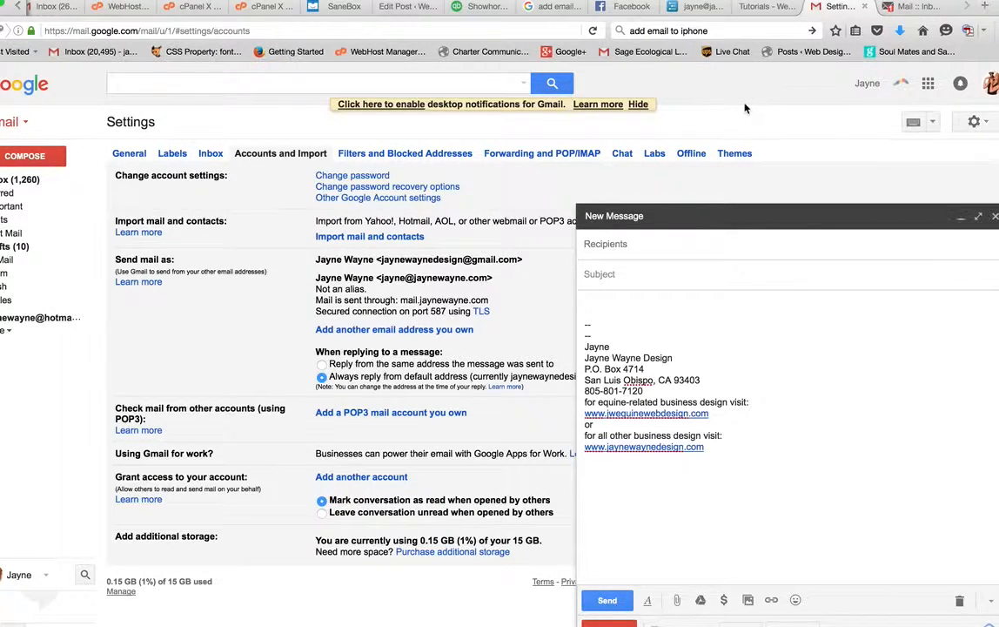
left_click(118, 154)
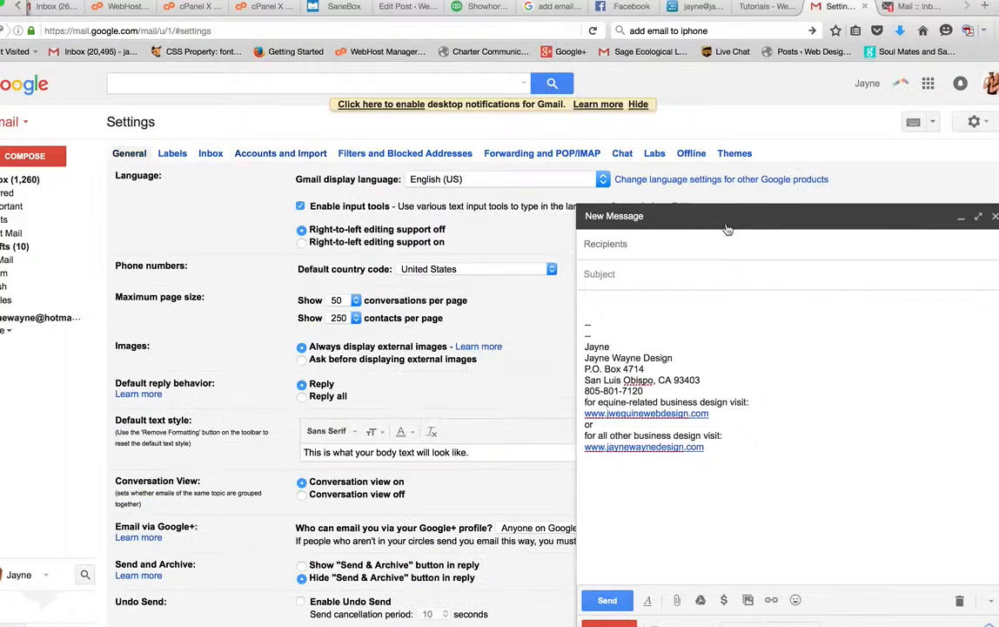
left_click(960, 220)
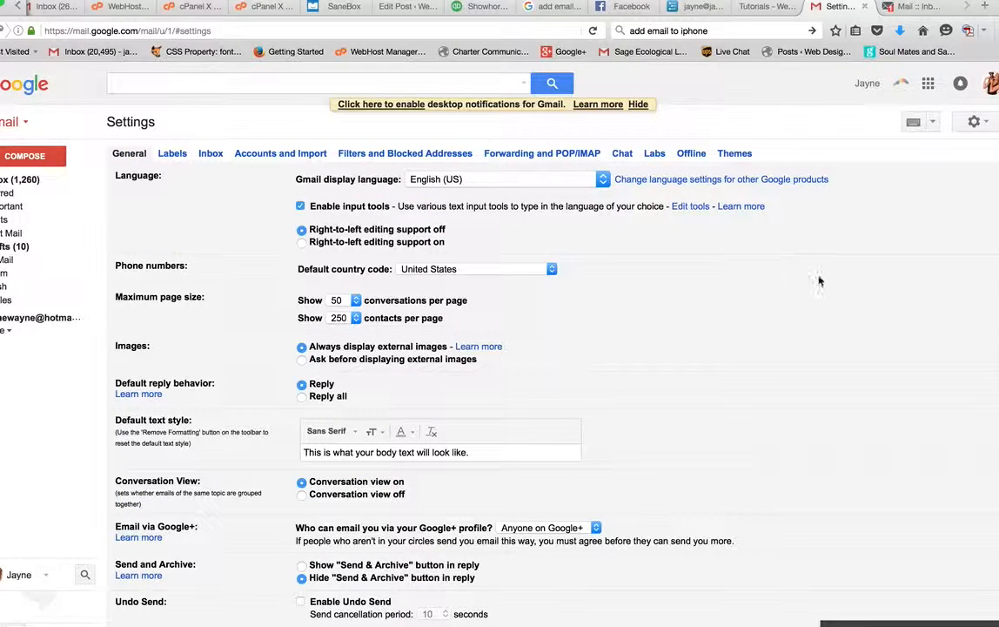
Step: Scroll through the General settings and go back to Accounts and Import
scroll(834, 317, "down", 2)
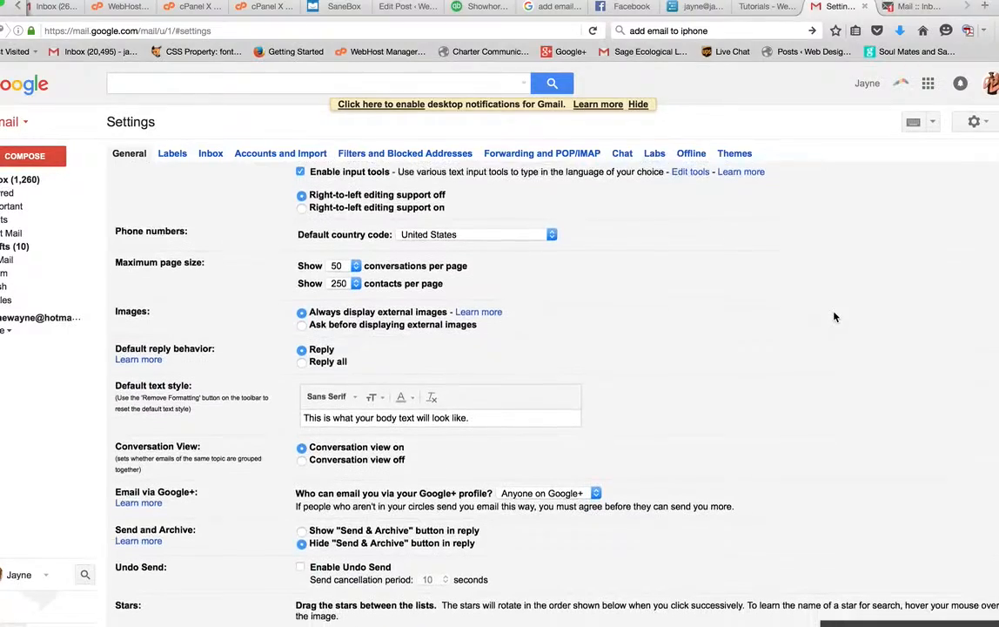
scroll(833, 317, "down", 3)
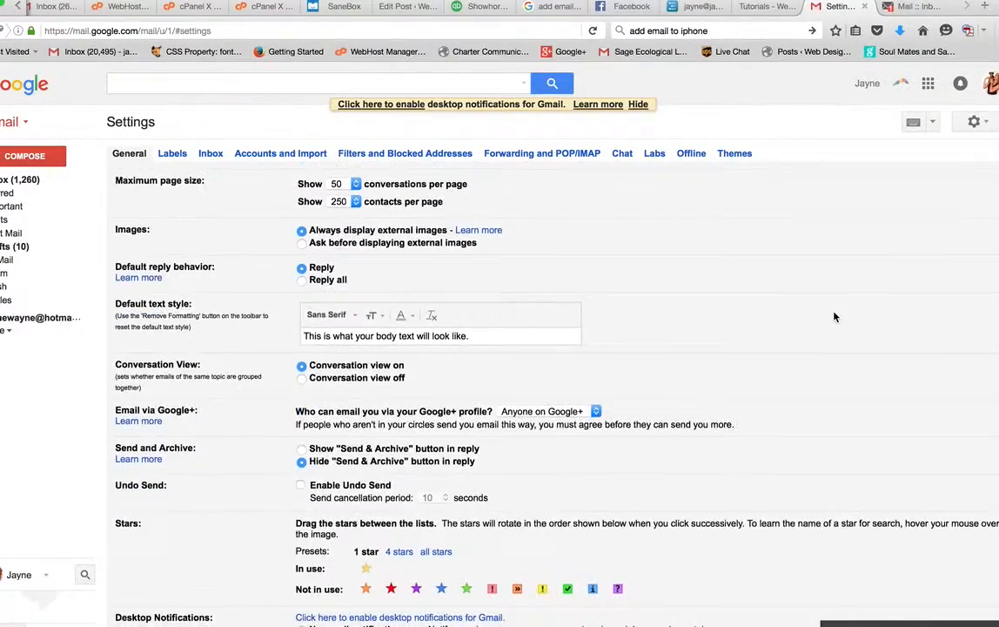
scroll(834, 317, "down", 3)
scroll(833, 317, "down", 12)
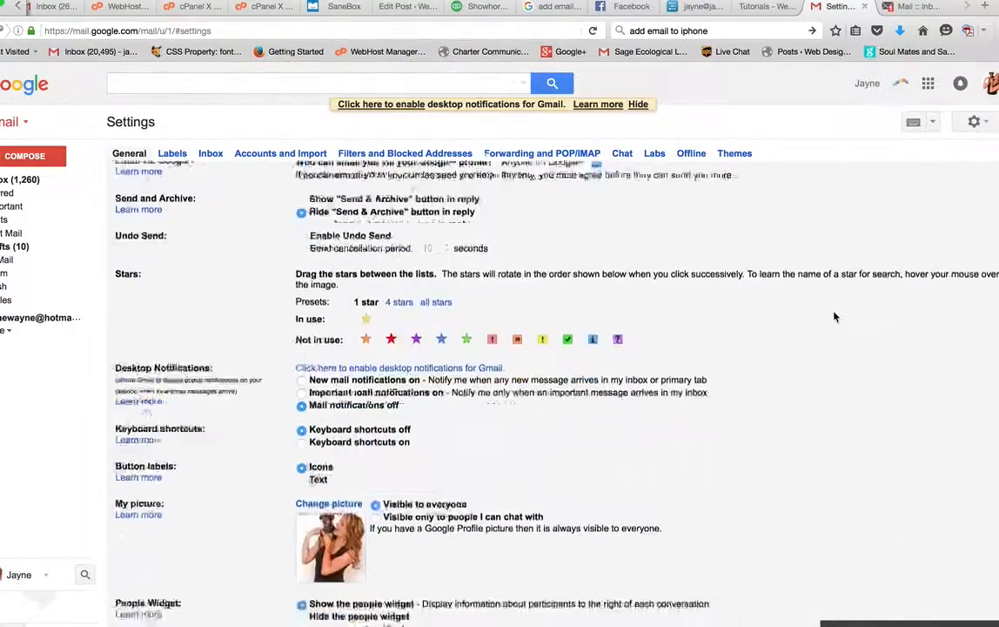
scroll(834, 317, "down", 6)
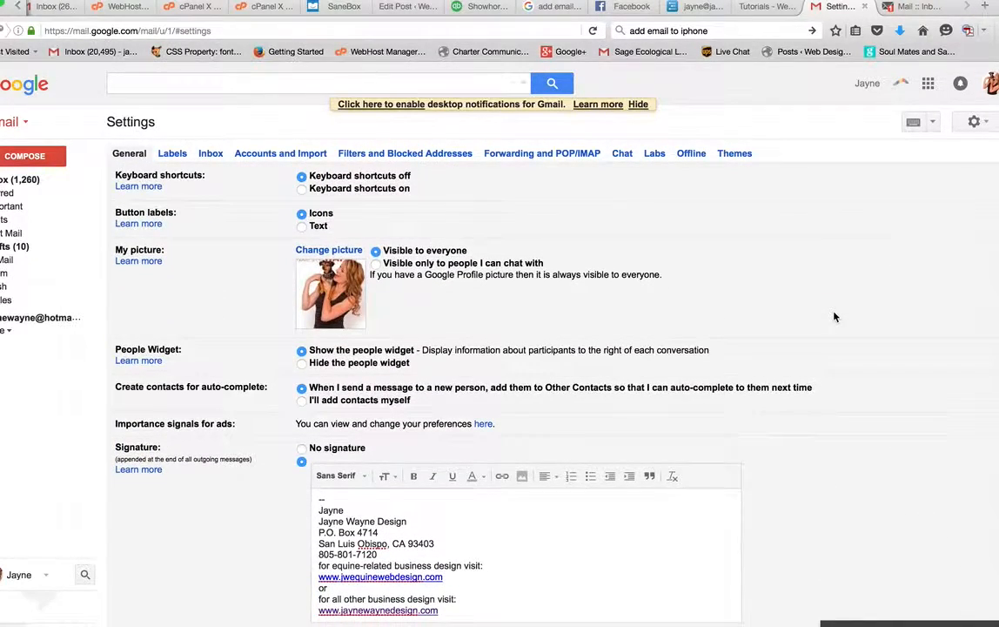
scroll(833, 317, "down", 1)
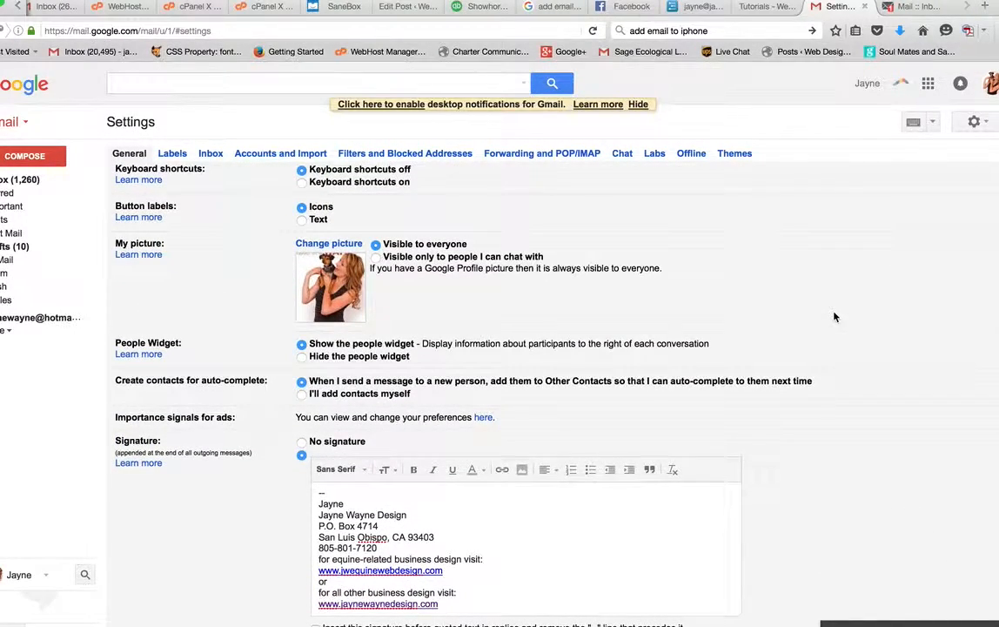
scroll(833, 317, "up", 20)
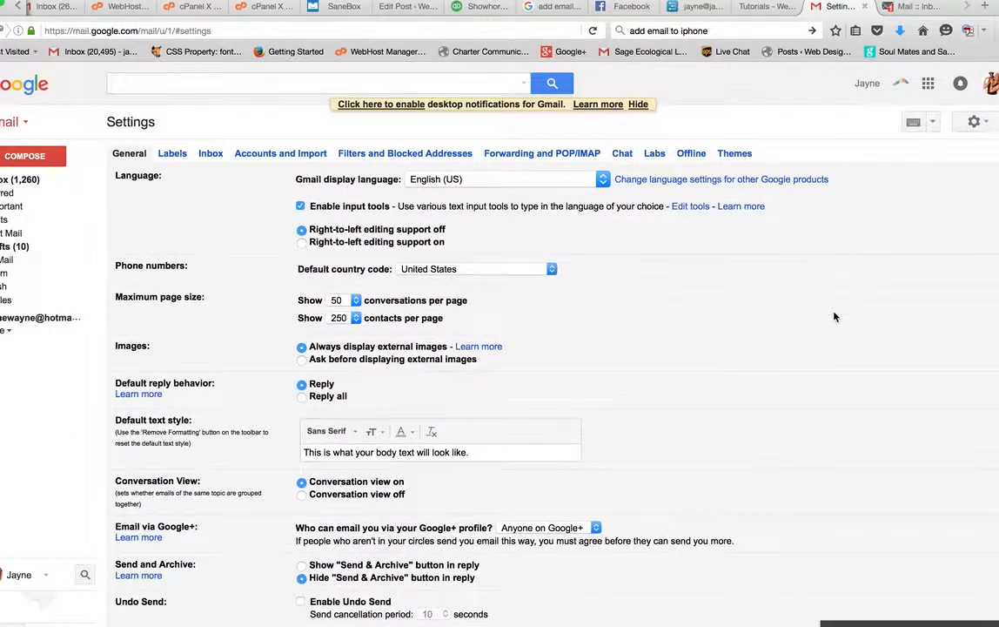
left_click(277, 153)
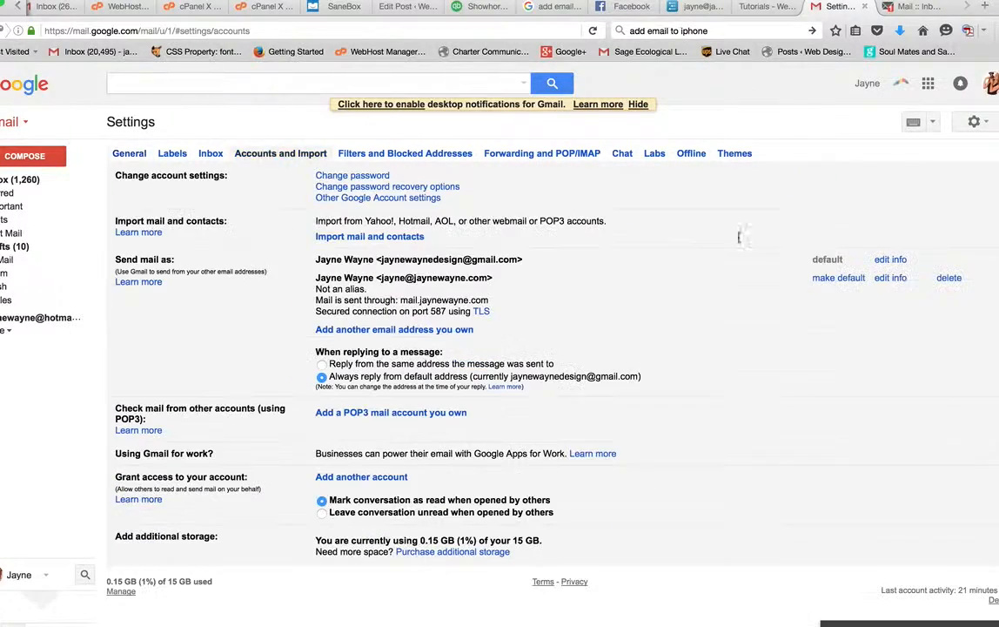
left_click(836, 280)
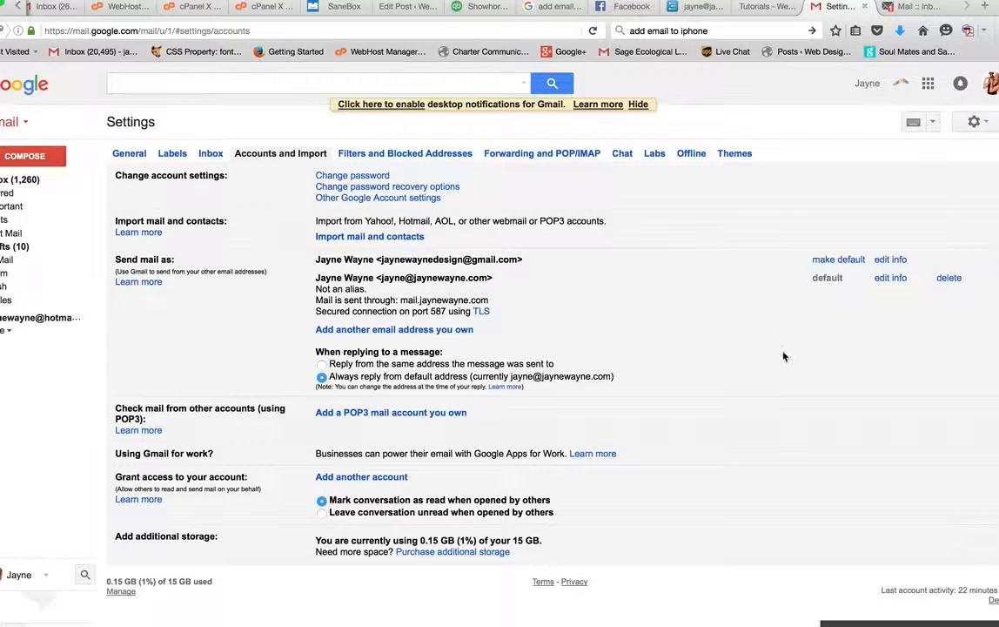
scroll(783, 356, "down", 2)
scroll(783, 356, "up", 2)
Step: Review the email signature in the General settings
left_click(129, 154)
scroll(671, 309, "down", 5)
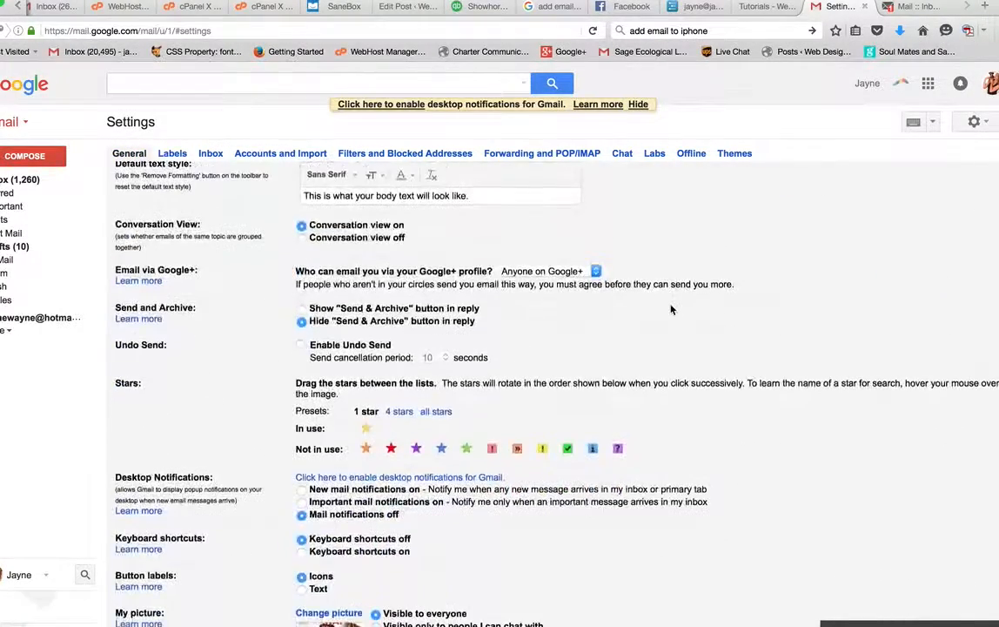
scroll(671, 309, "down", 5)
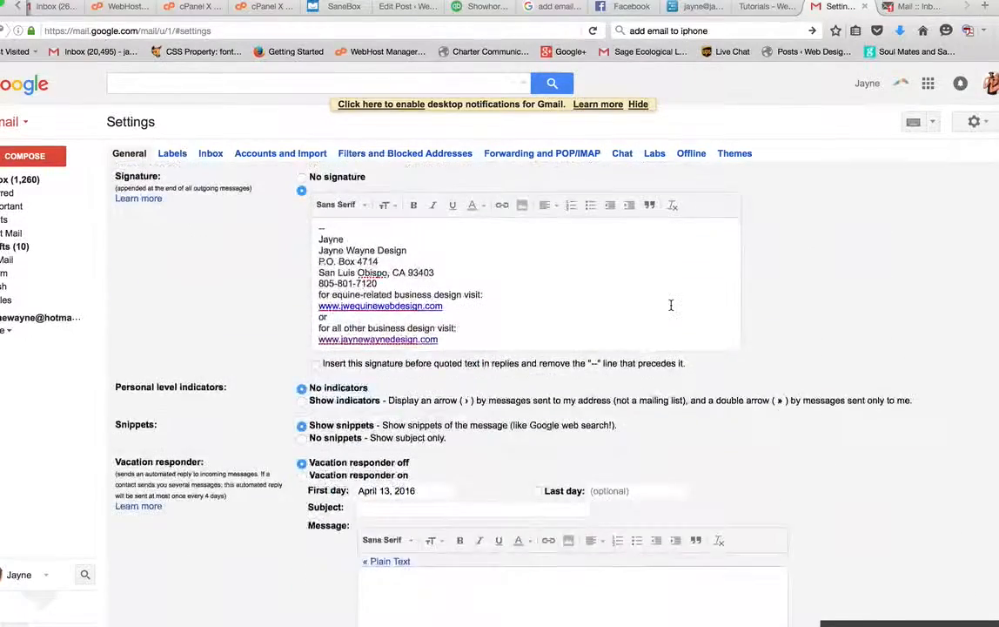
scroll(669, 305, "up", 1)
left_click(606, 321)
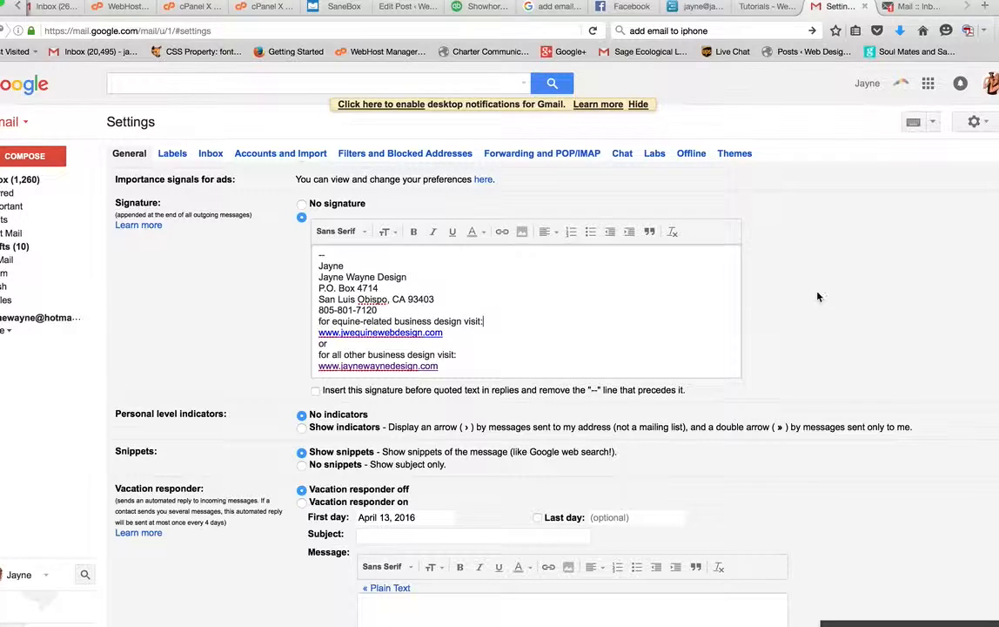
Step: Return to the Jayne Wayne Design Tutorials page and scroll through its tutorial list
left_click(757, 6)
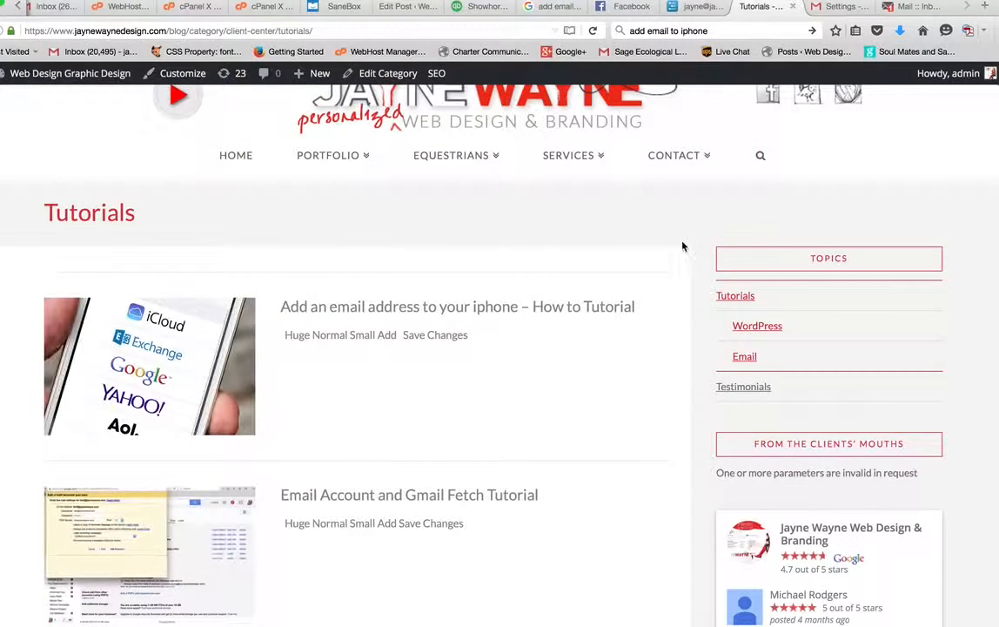
scroll(696, 395, "down", 5)
scroll(696, 402, "up", 7)
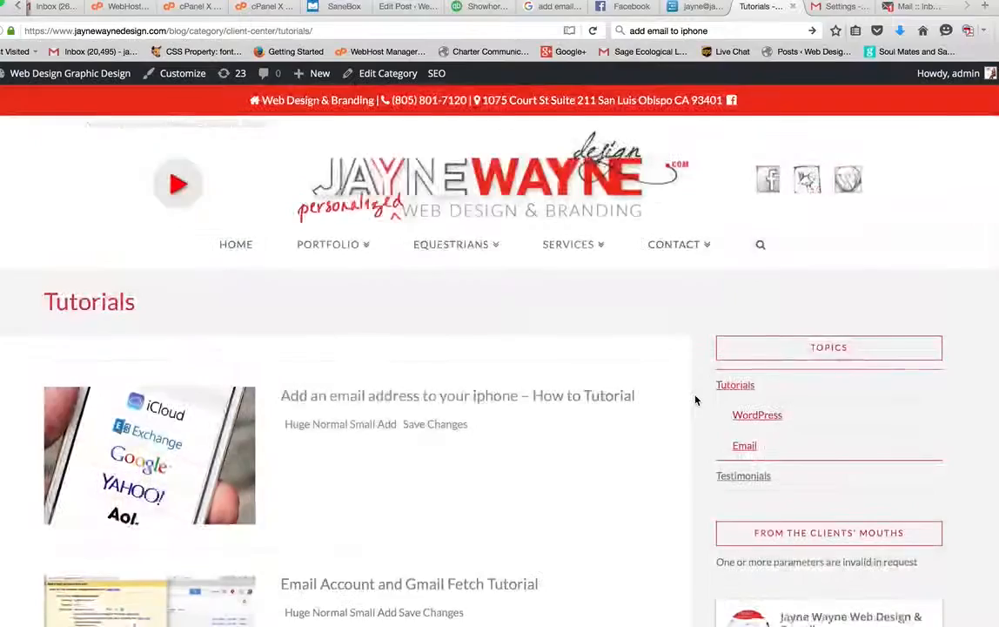
scroll(687, 402, "down", 1)
scroll(687, 402, "up", 1)
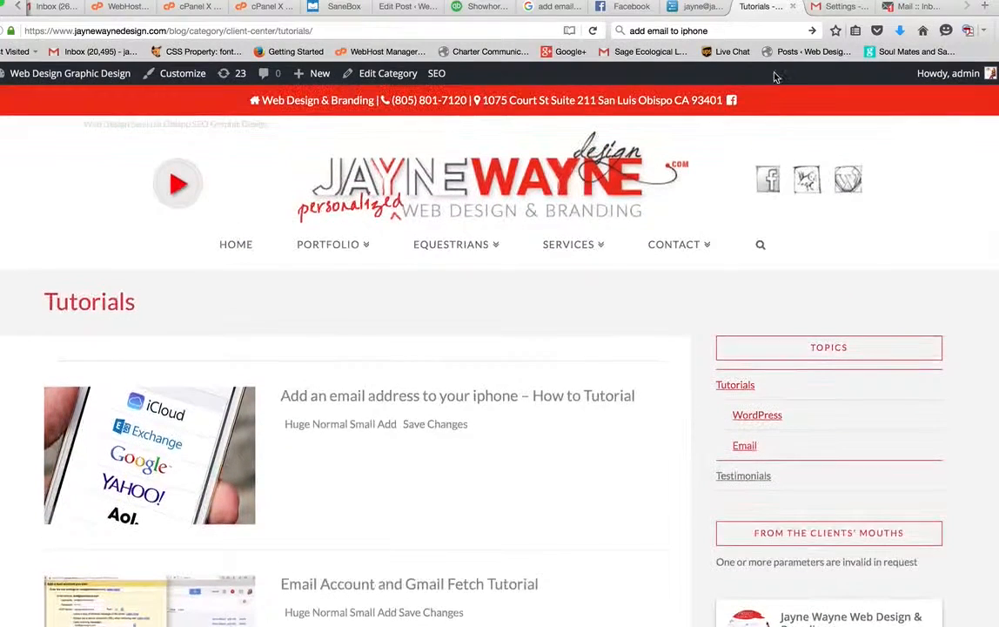